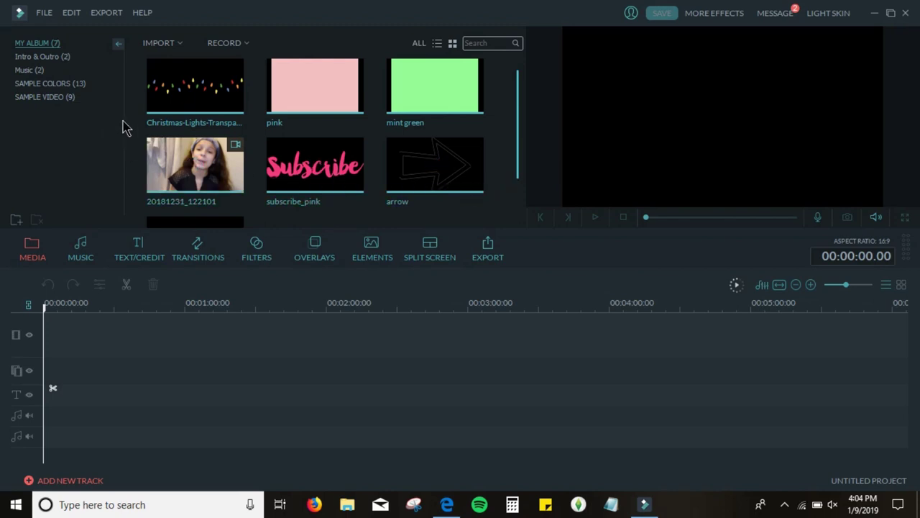
# Step: Add the "new intro" clip from the Intro & Outro album to the start of the video track
pyautogui.click(47, 57)
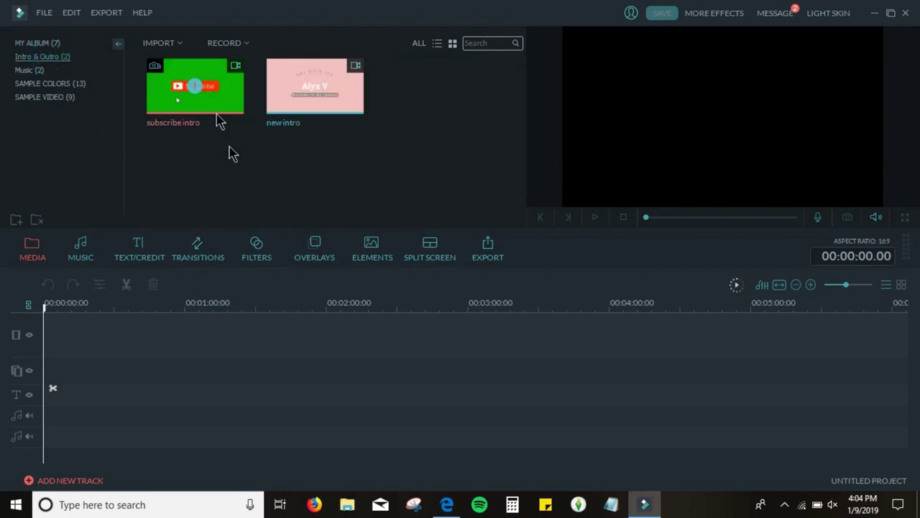
pyautogui.click(317, 85)
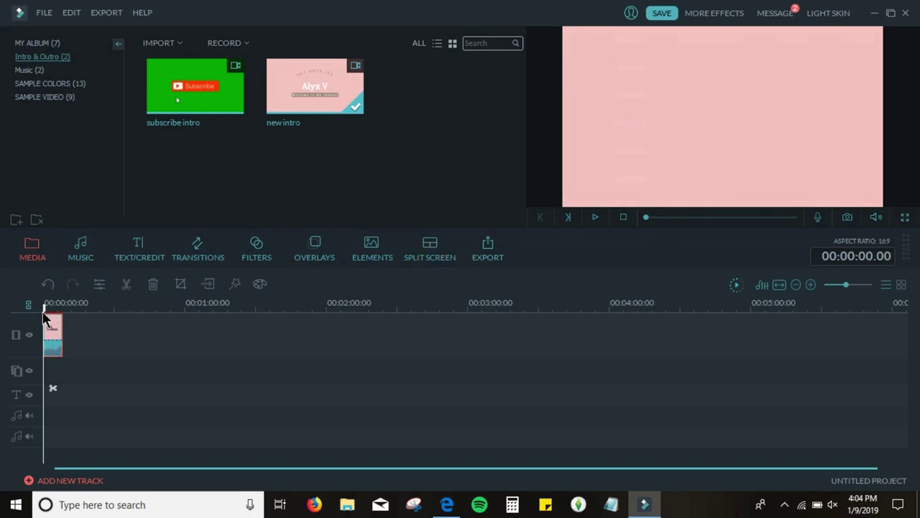
pyautogui.moveTo(46, 318); pyautogui.dragTo(5, 308)
# Step: Add the 20181231_122101 video from My Album to the video track directly after the intro
pyautogui.click(40, 258)
pyautogui.click(36, 43)
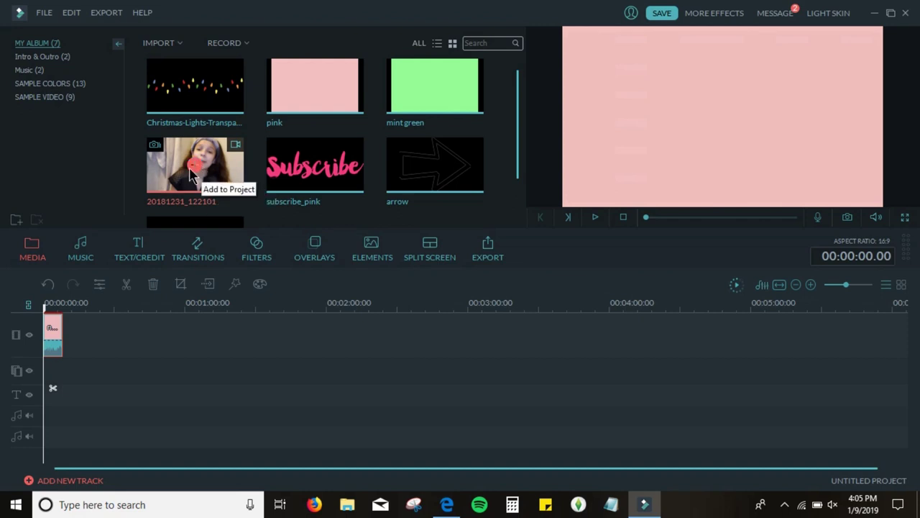
pyautogui.moveTo(44, 310); pyautogui.dragTo(175, 318)
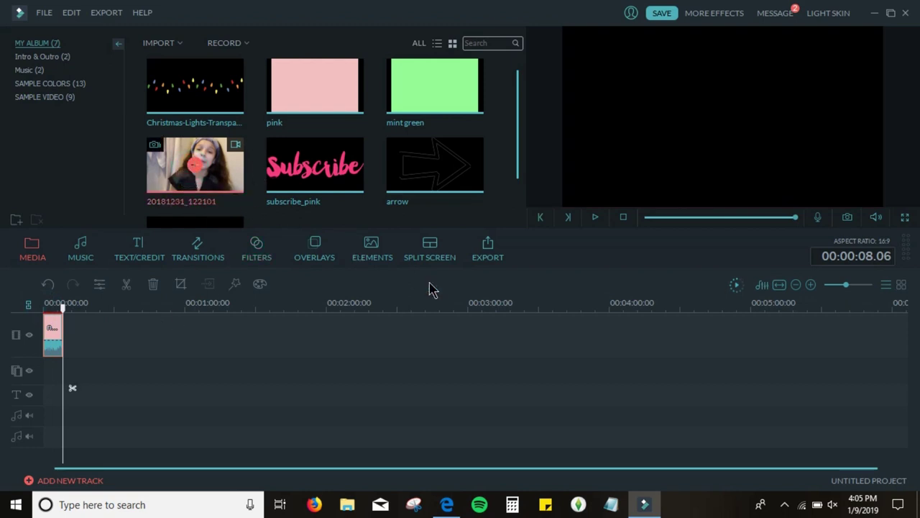
pyautogui.click(194, 164)
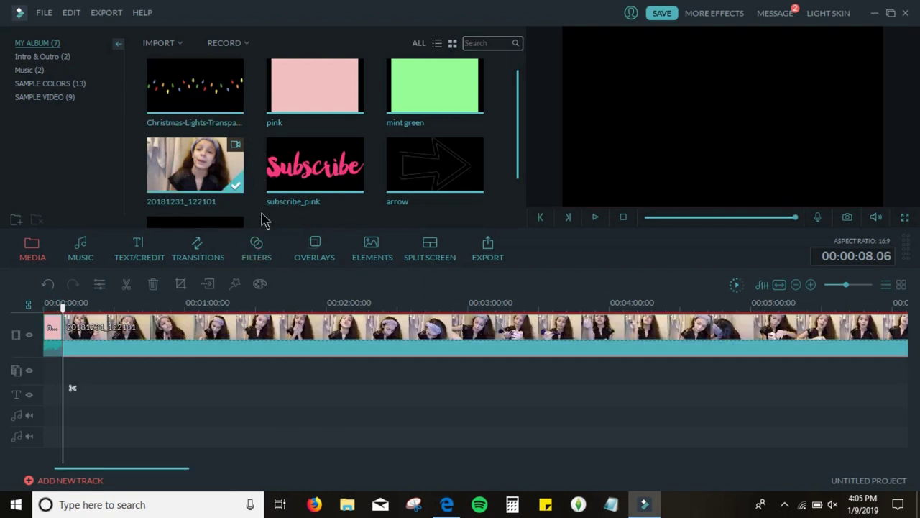
pyautogui.click(243, 192)
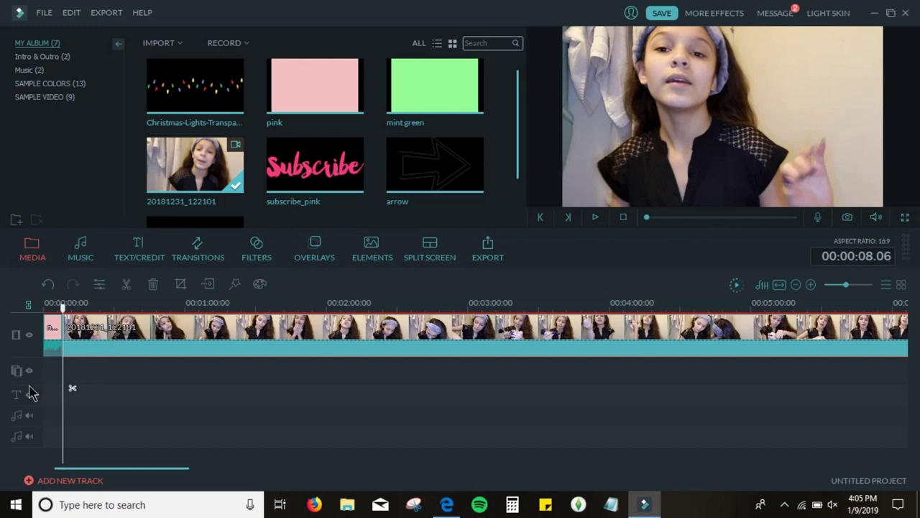
# Step: Bring up the transitions library and play back the cut between the intro and the main clip
pyautogui.click(193, 262)
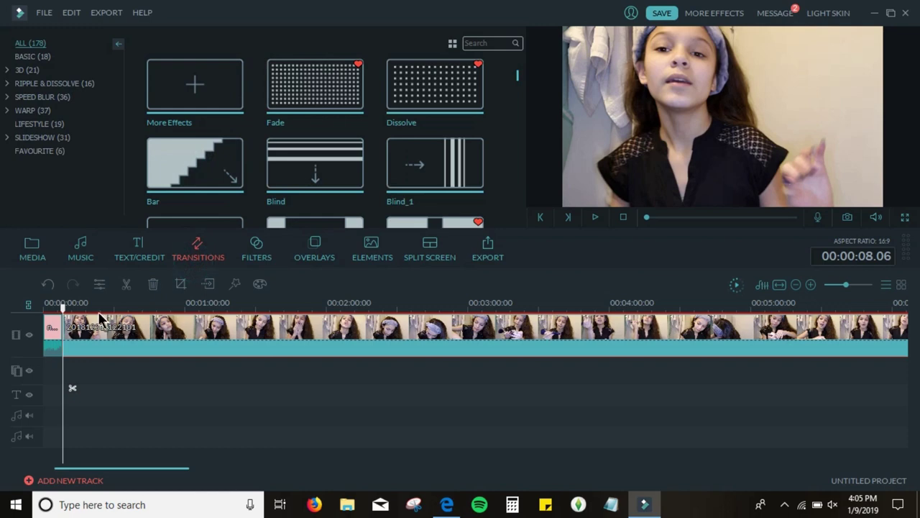
pyautogui.moveTo(63, 307); pyautogui.dragTo(60, 309)
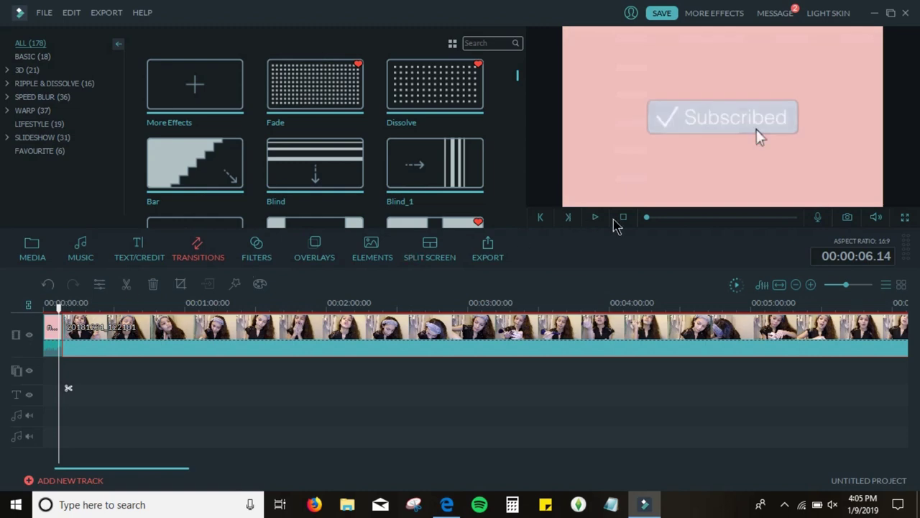
pyautogui.click(595, 219)
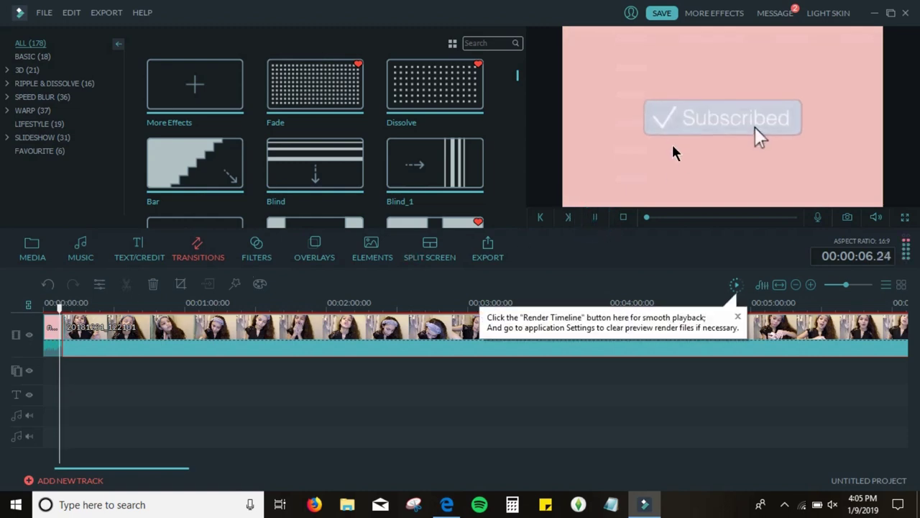
pyautogui.click(595, 218)
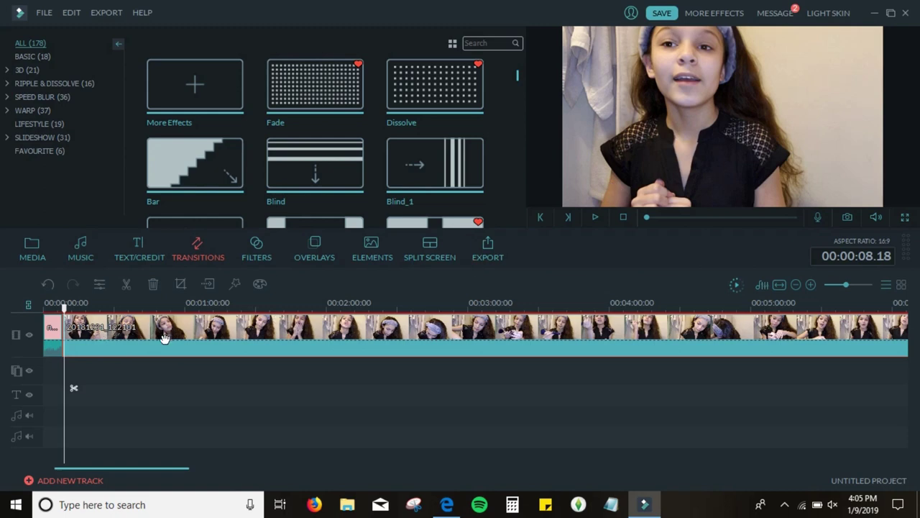
pyautogui.moveTo(64, 308); pyautogui.dragTo(60, 308)
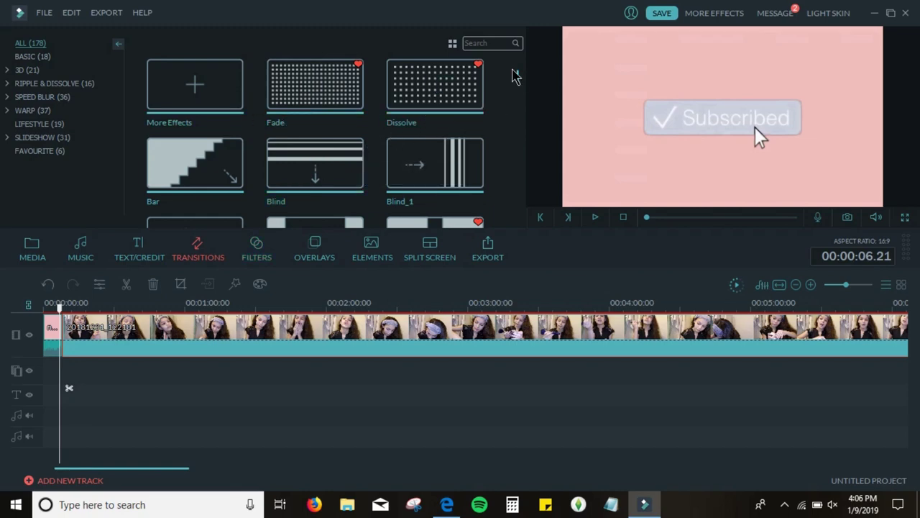
# Step: Search the transitions for "zoom", apply Zoom between the intro and the main clip, and preview it
pyautogui.scroll(-5, 518, 79)
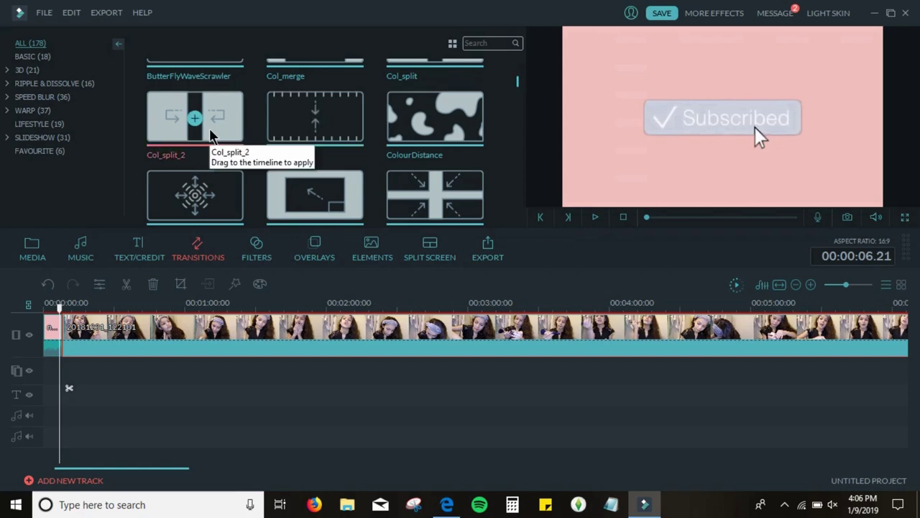
pyautogui.scroll(-3, 517, 90)
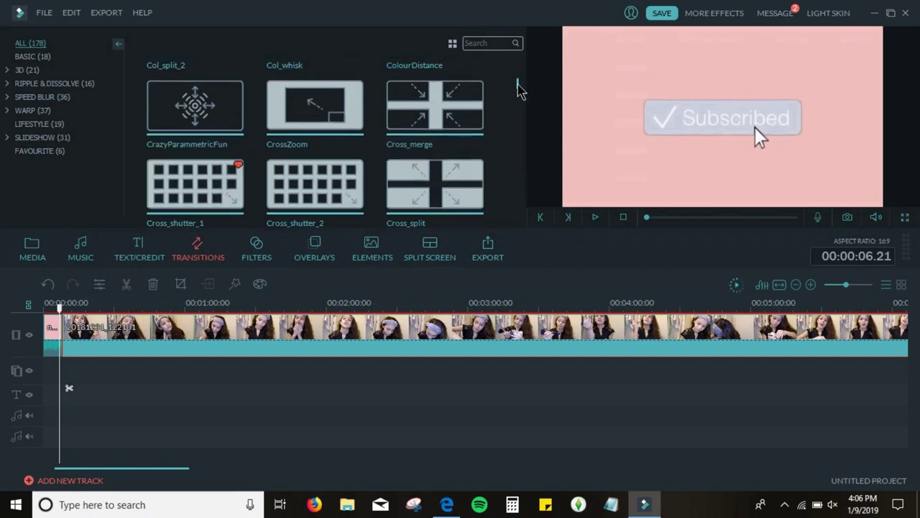
pyautogui.click(489, 43)
pyautogui.write('zoom')
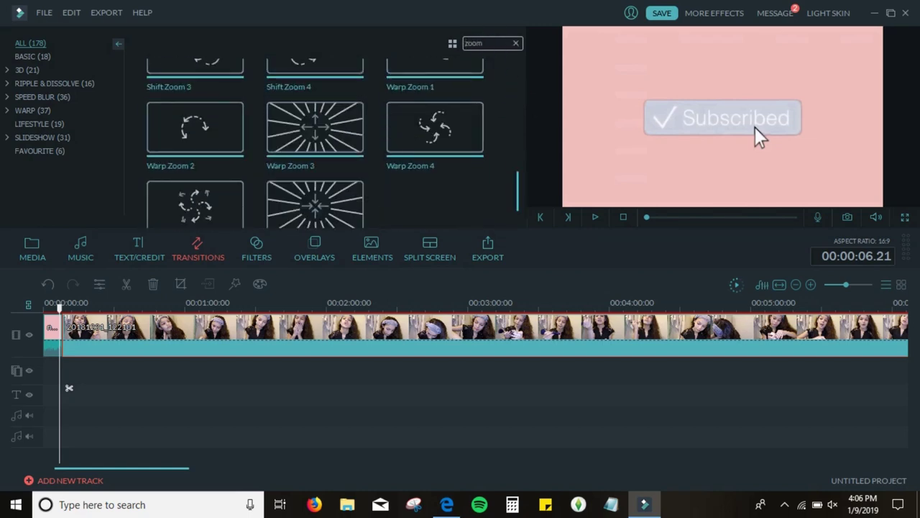
pyautogui.scroll(-3, 373, 123)
pyautogui.click(335, 92)
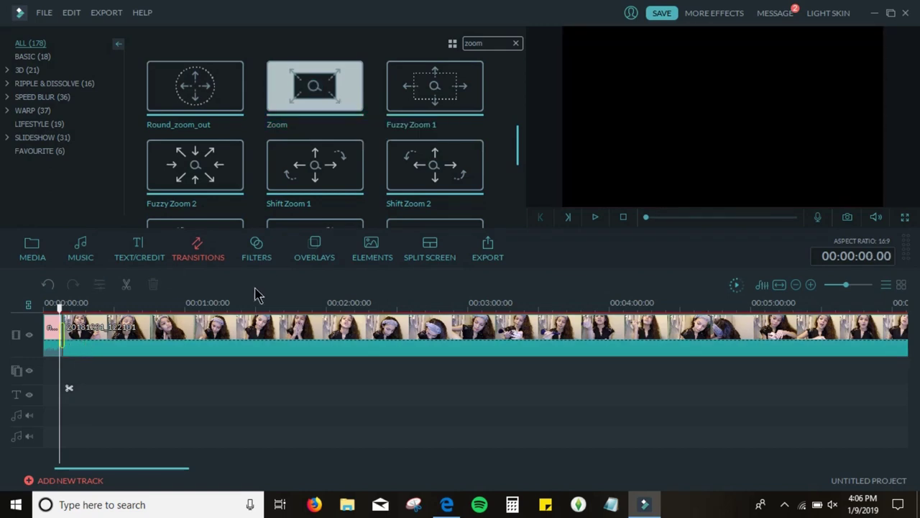
pyautogui.click(596, 217)
pyautogui.click(596, 217)
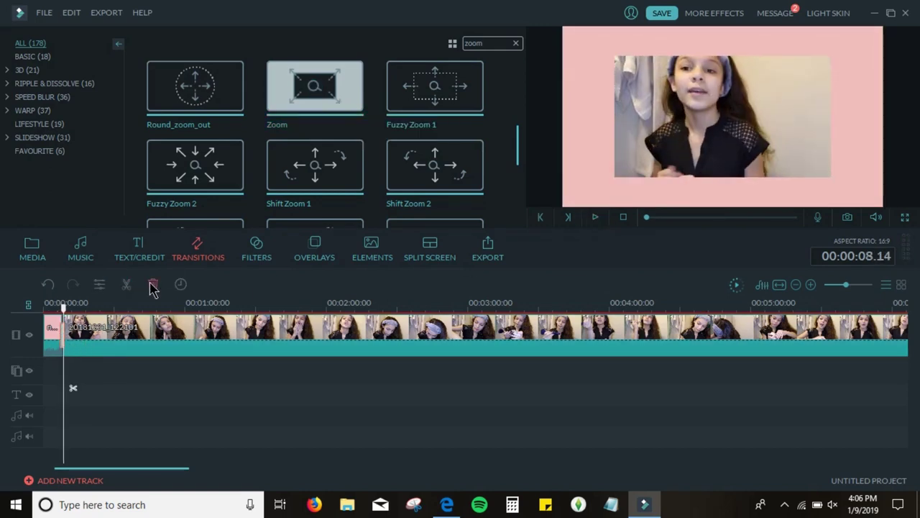
# Step: Remove the Zoom transition after the intro and browse the other zoom transitions
pyautogui.moveTo(63, 308); pyautogui.dragTo(56, 306)
pyautogui.moveTo(442, 109)
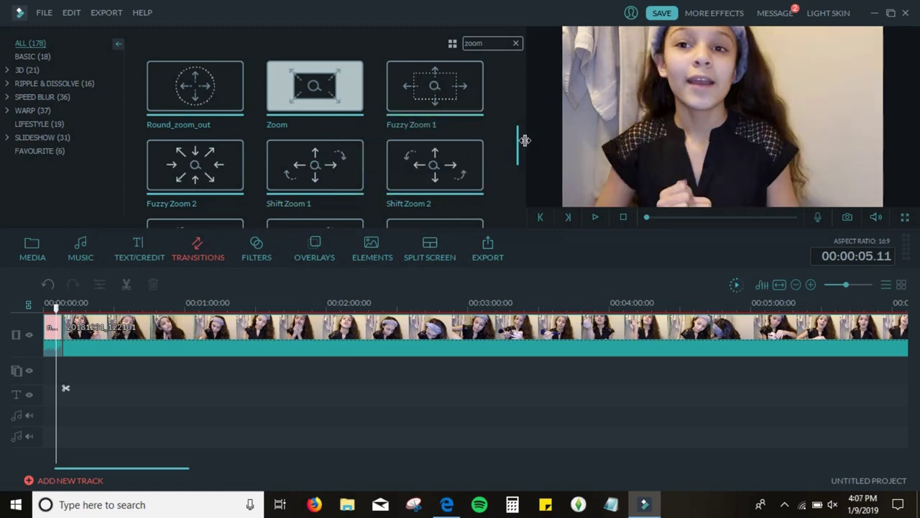
pyautogui.moveTo(517, 144); pyautogui.dragTo(515, 205)
pyautogui.scroll(2, 515, 201)
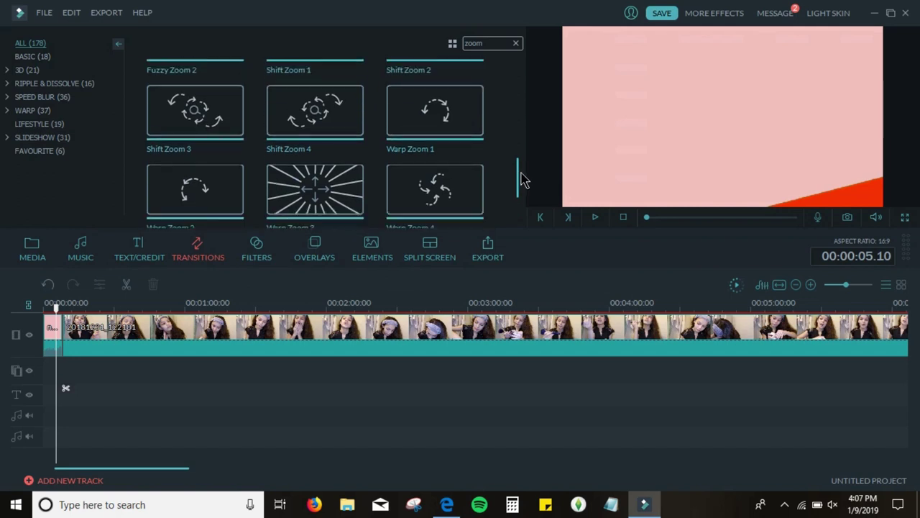
# Step: Split the 20181231_122101 clip at 00:00:09.03 and delete the short piece between the intro and the split
pyautogui.click(33, 261)
pyautogui.click(85, 332)
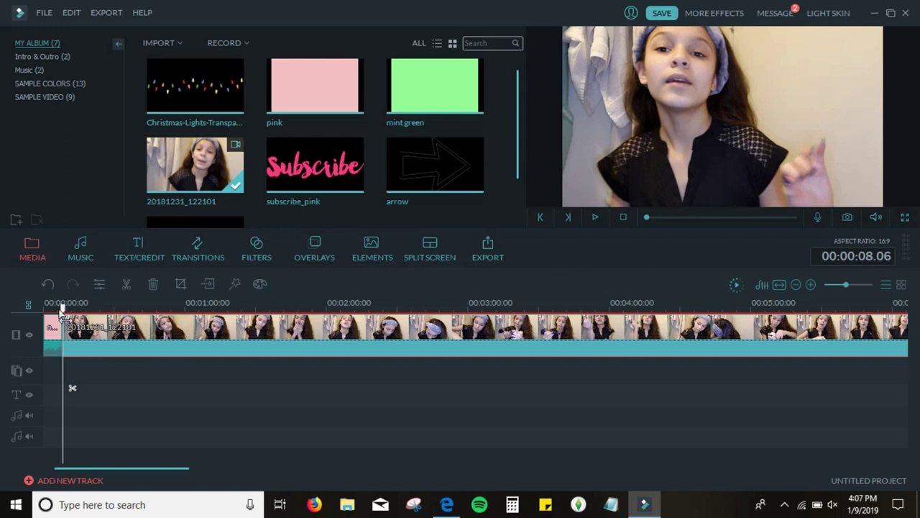
pyautogui.moveTo(62, 309); pyautogui.dragTo(69, 317)
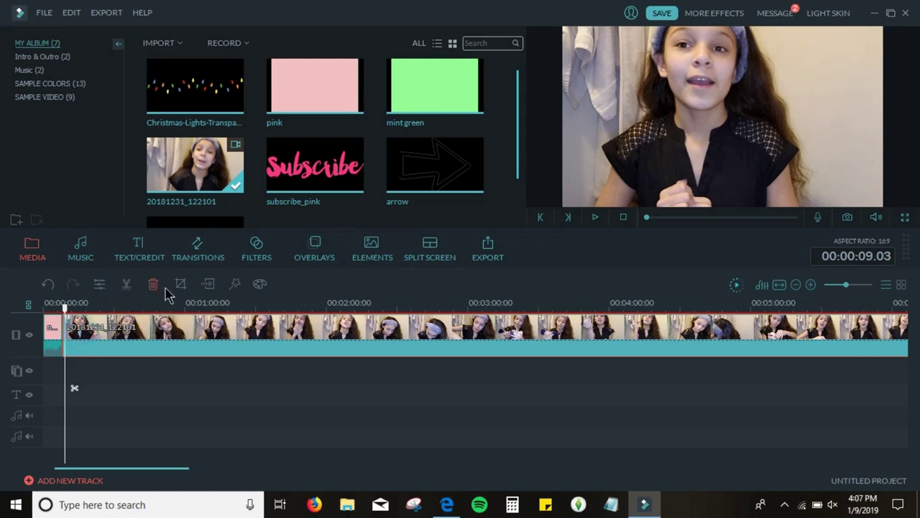
pyautogui.click(126, 290)
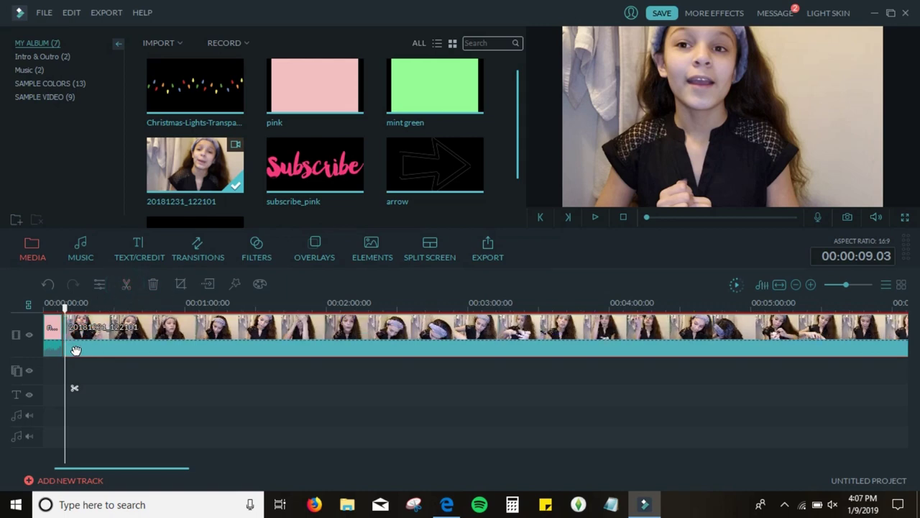
pyautogui.press('Home')
pyautogui.click(64, 357)
pyautogui.click(152, 288)
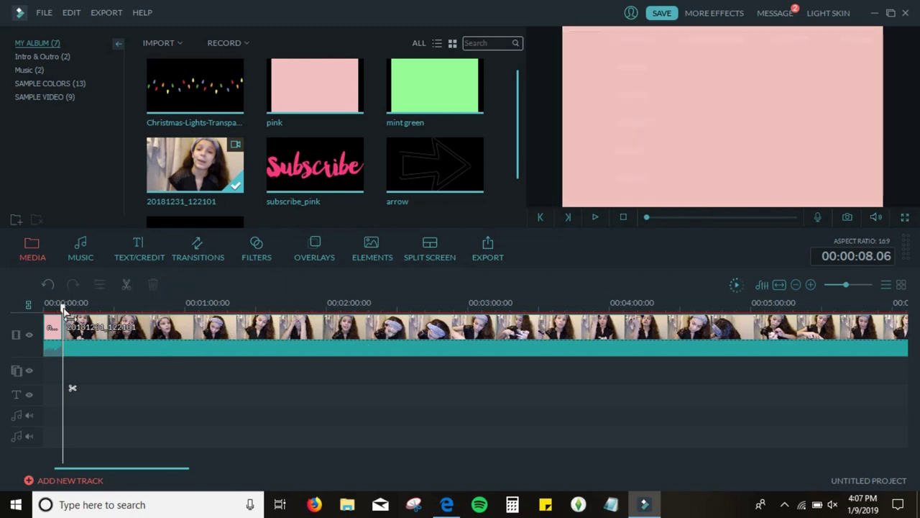
# Step: Split the main clip at 00:00:51.10 and 00:00:55.11, and delete the section between the two cuts
pyautogui.moveTo(64, 308); pyautogui.dragTo(89, 327)
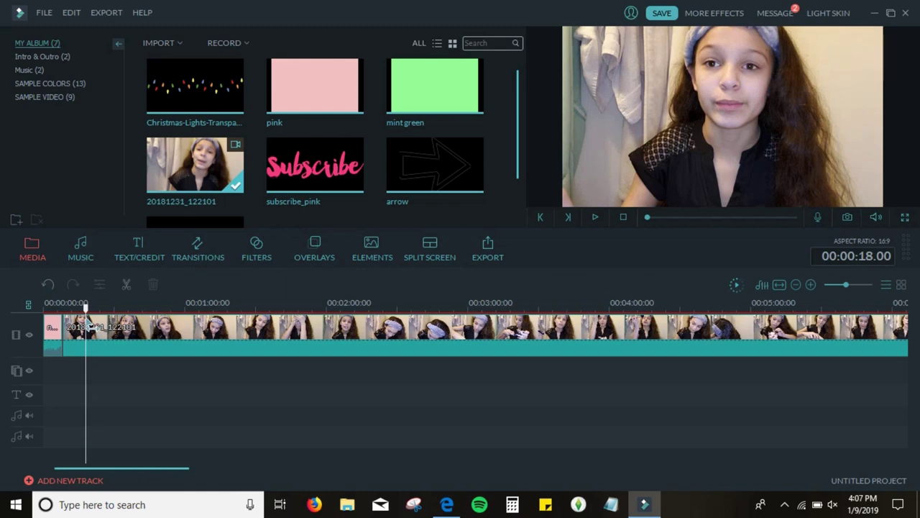
pyautogui.moveTo(91, 327); pyautogui.dragTo(164, 306)
pyautogui.click(208, 339)
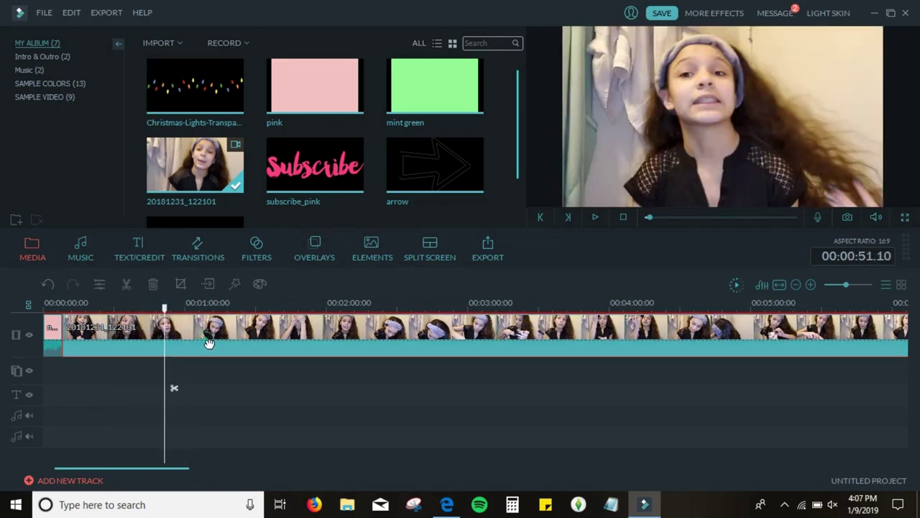
pyautogui.click(125, 284)
pyautogui.moveTo(165, 307); pyautogui.dragTo(173, 307)
pyautogui.click(126, 284)
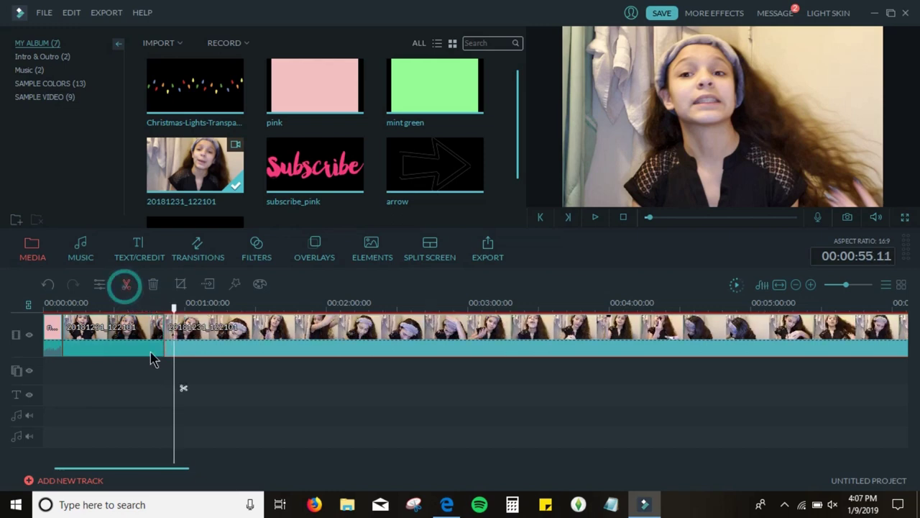
pyautogui.moveTo(173, 306); pyautogui.dragTo(165, 304)
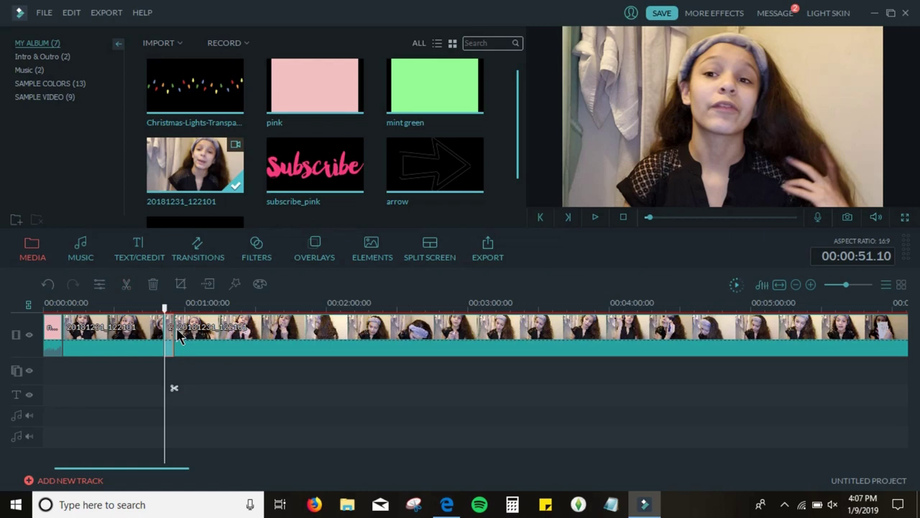
pyautogui.click(156, 288)
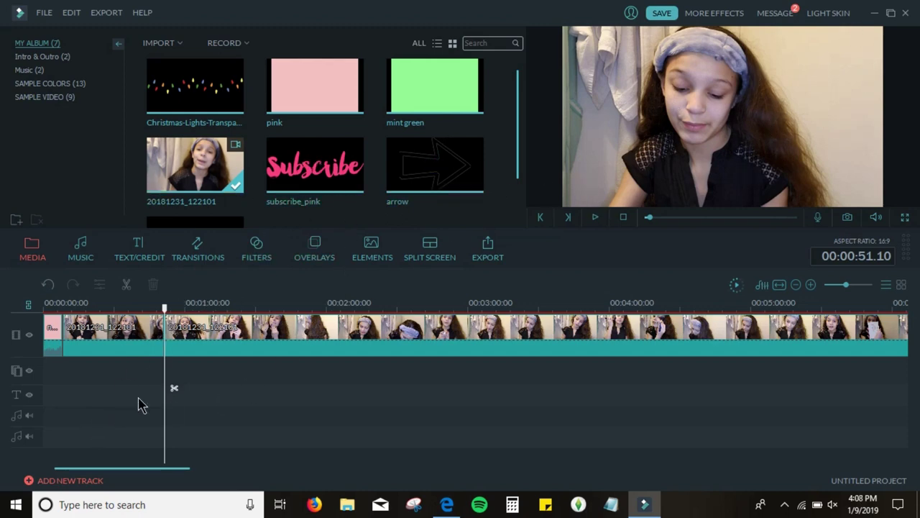
# Step: Place the "subscribe intro" clip from the Intro & Outro album on the overlay track at 00:00:24.00
pyautogui.moveTo(166, 309); pyautogui.dragTo(100, 309)
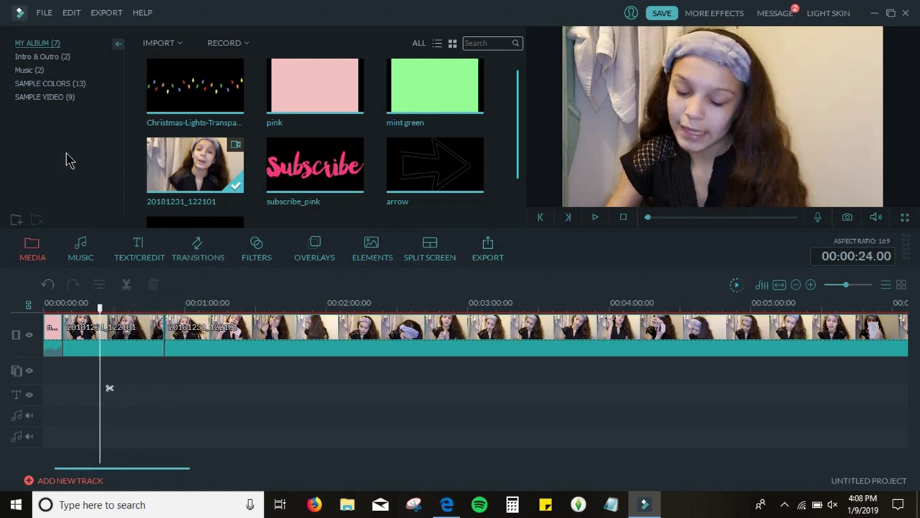
pyautogui.click(32, 57)
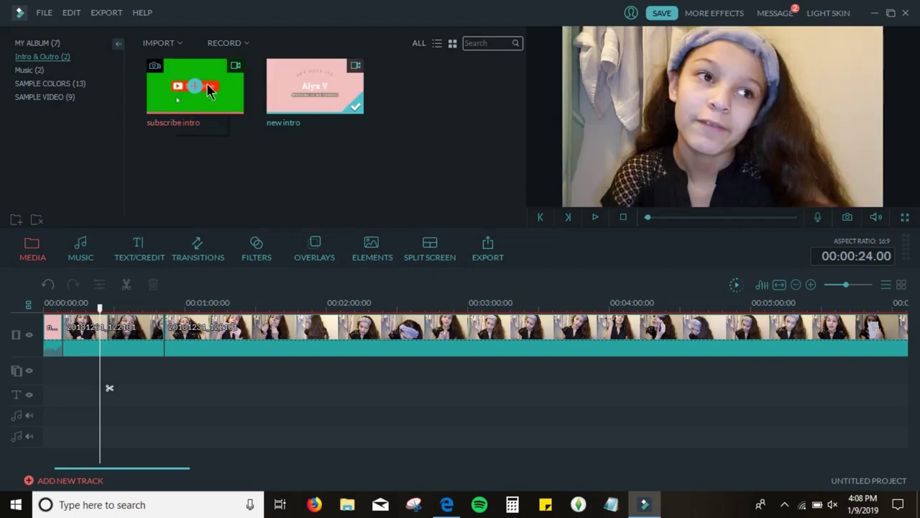
pyautogui.moveTo(194, 86); pyautogui.dragTo(105, 371)
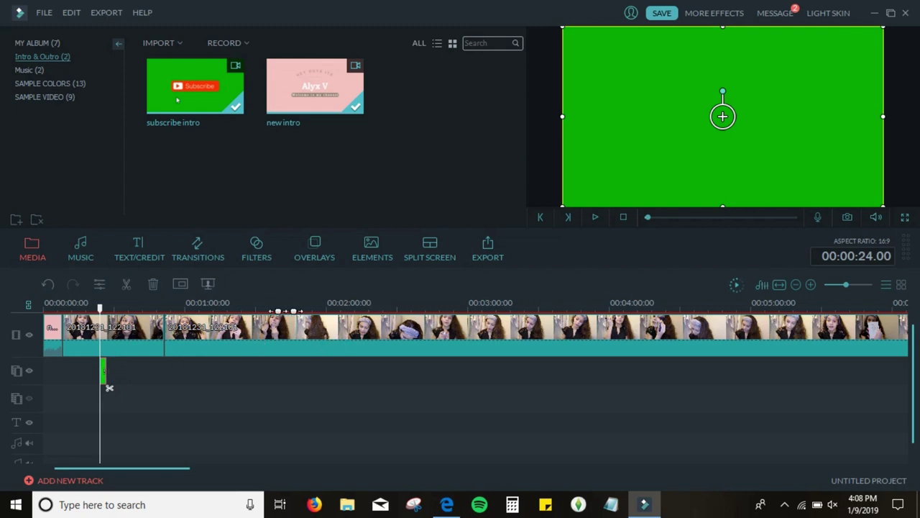
# Step: Make the subscribe overlay's green background transparent with Chroma Key (Green Screen) at the default intensity, and play back the result
pyautogui.rightClick(105, 370)
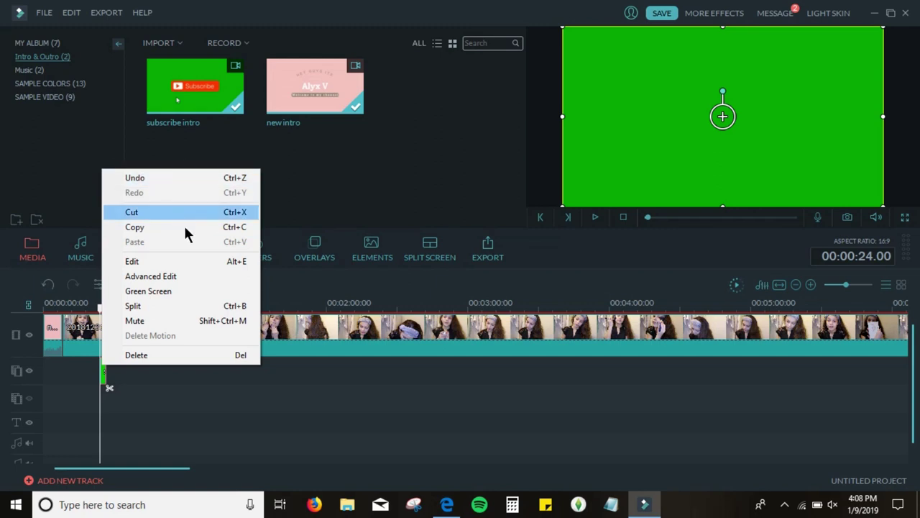
pyautogui.click(192, 291)
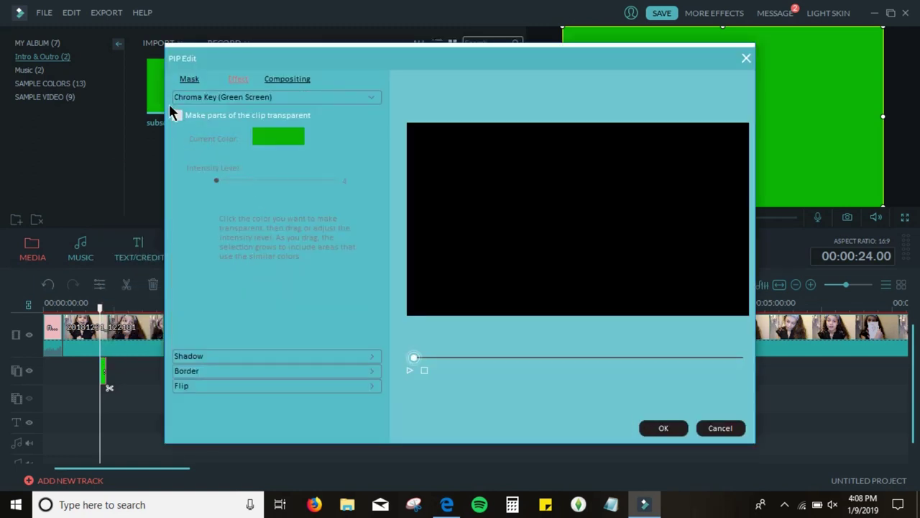
pyautogui.click(177, 117)
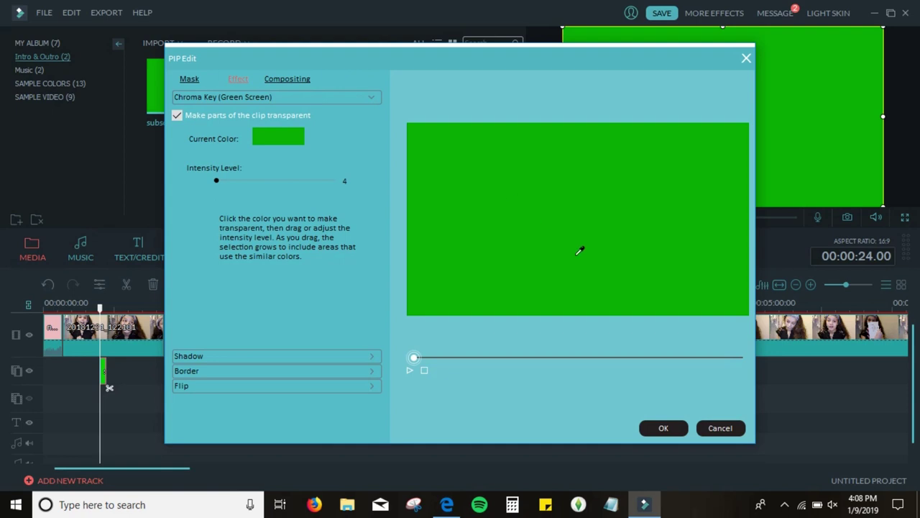
pyautogui.click(649, 430)
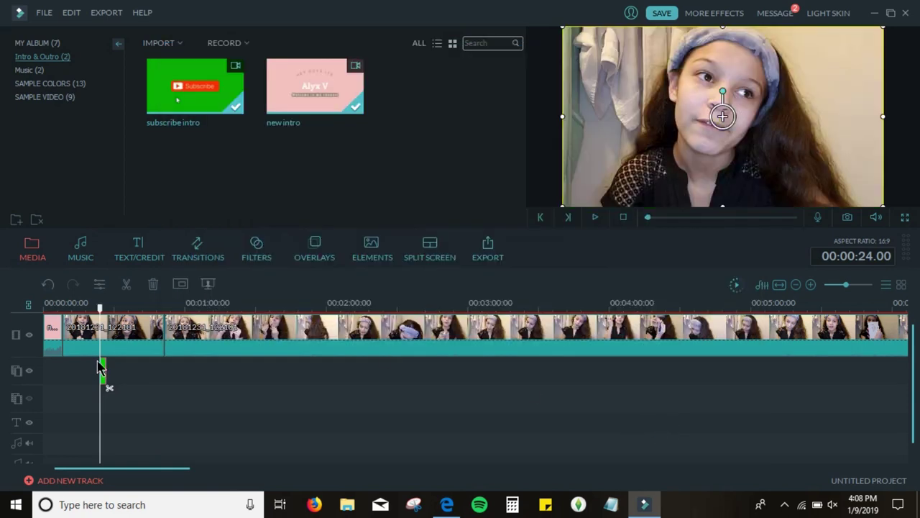
pyautogui.click(596, 217)
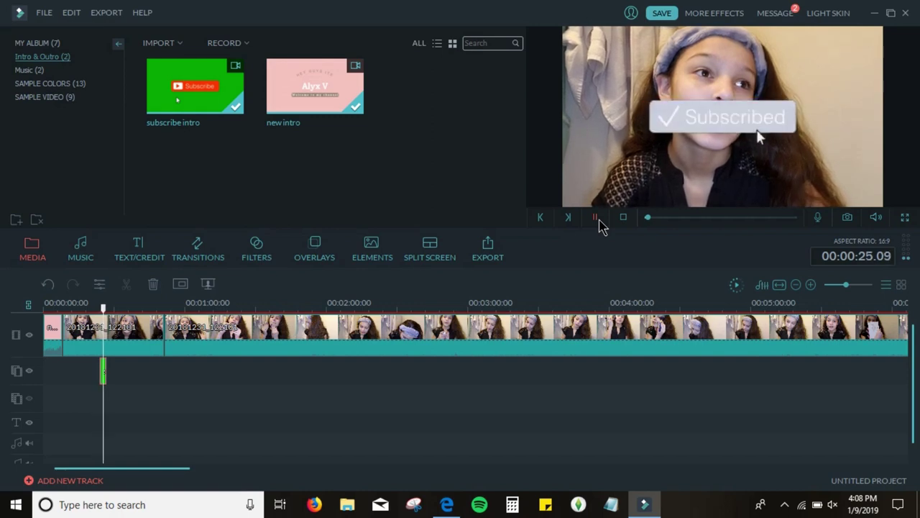
# Step: Stop the playback and delete the subscribe overlay from the overlay track
pyautogui.click(596, 216)
pyautogui.click(104, 380)
pyautogui.press('Delete')
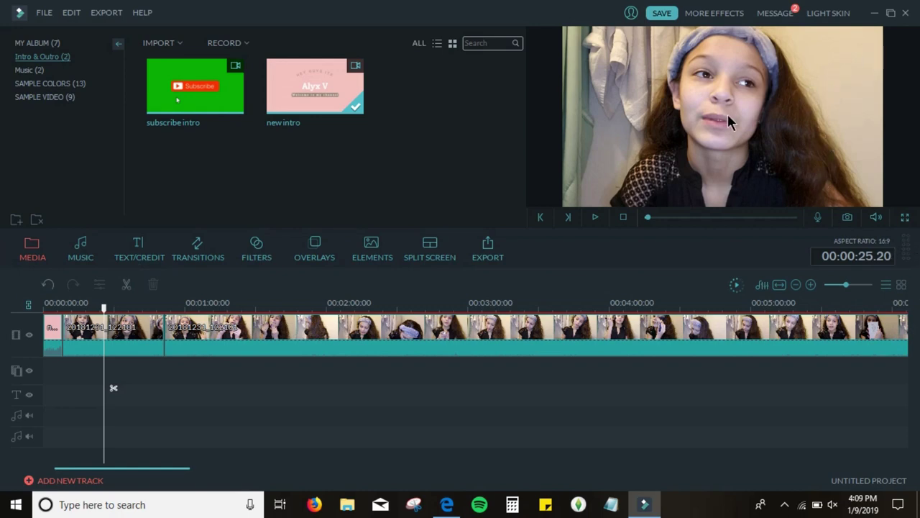
# Step: Place the "Doodle Pack - Lowerthird 1" title on the text track at 00:00:29.10
pyautogui.moveTo(105, 316); pyautogui.dragTo(117, 345)
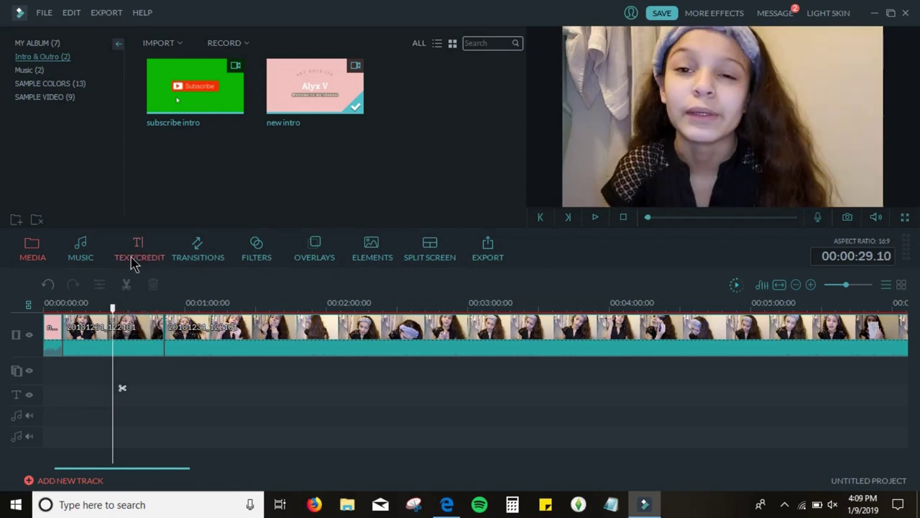
pyautogui.click(154, 250)
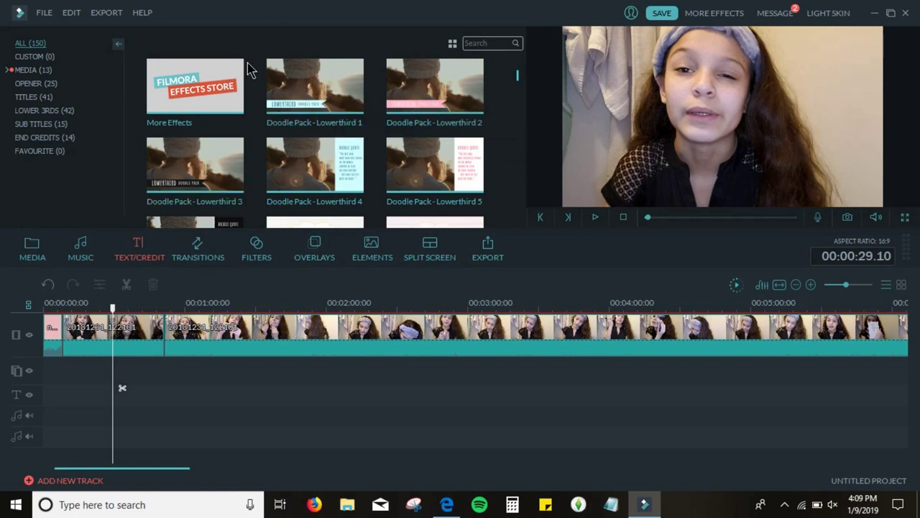
pyautogui.moveTo(282, 90); pyautogui.dragTo(120, 377)
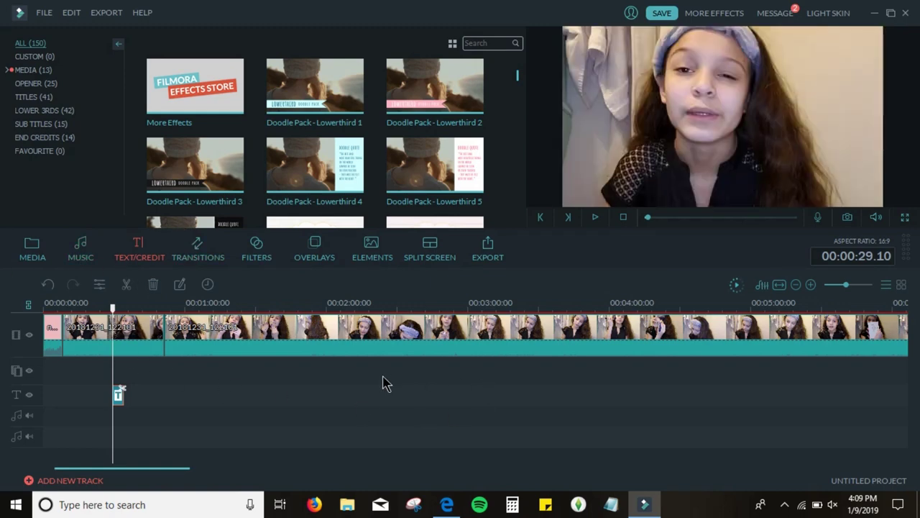
# Step: Open the lower-third title for editing and erase its "DOODLE PACK" text
pyautogui.rightClick(120, 404)
pyautogui.click(151, 413)
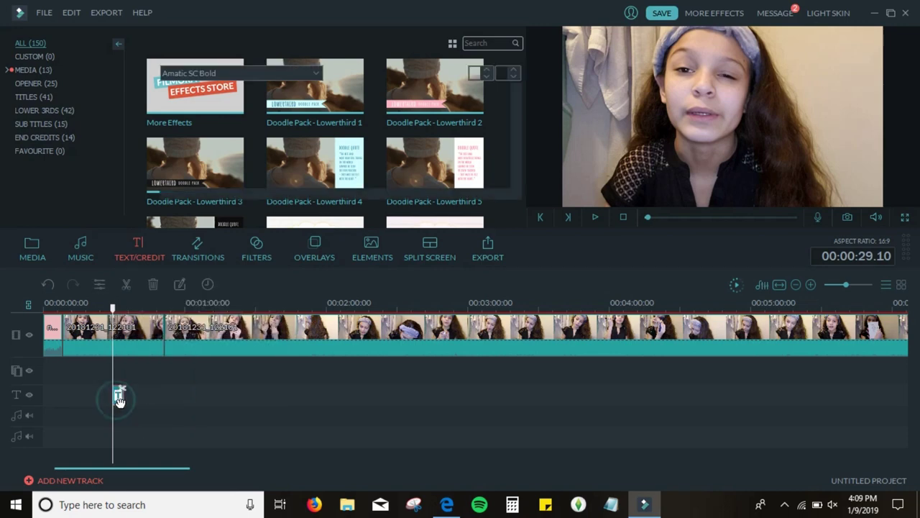
pyautogui.doubleClick(117, 396)
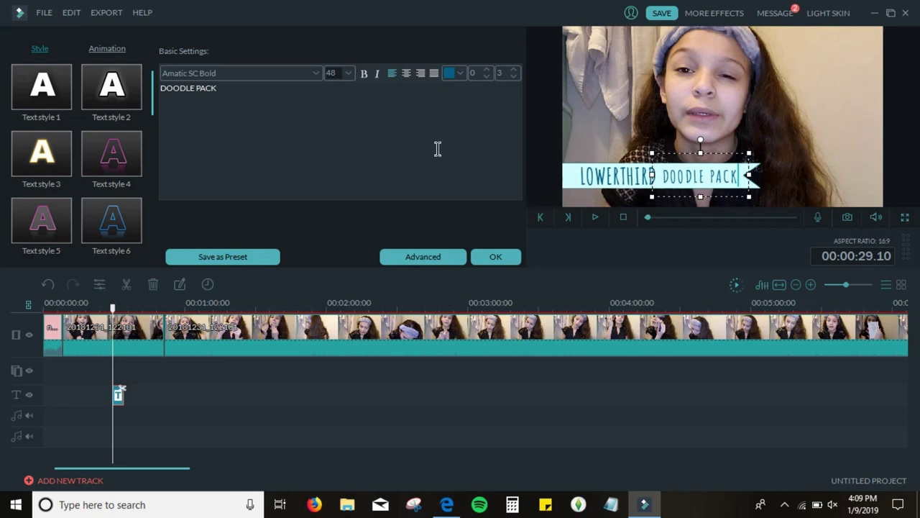
pyautogui.click(619, 181)
pyautogui.click(698, 180)
pyautogui.click(729, 191)
pyautogui.click(730, 190)
pyautogui.press('BackSpace')
pyautogui.press('BackSpace')
pyautogui.press('BackSpace')
pyautogui.press('BackSpace')
pyautogui.press('BackSpace')
pyautogui.press('BackSpace')
pyautogui.press('BackSpace')
pyautogui.press('BackSpace')
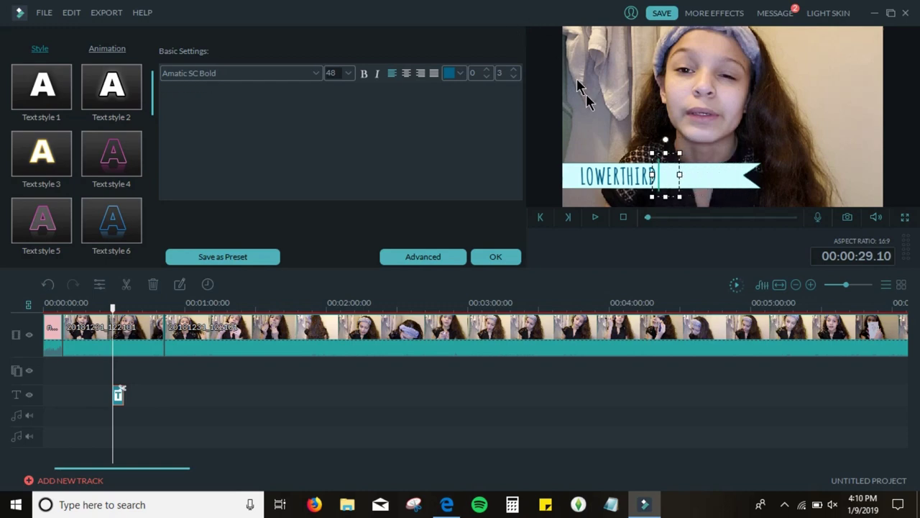
# Step: Replace the title's "LOWERTHIRD" text with "Highlight"
pyautogui.click(614, 176)
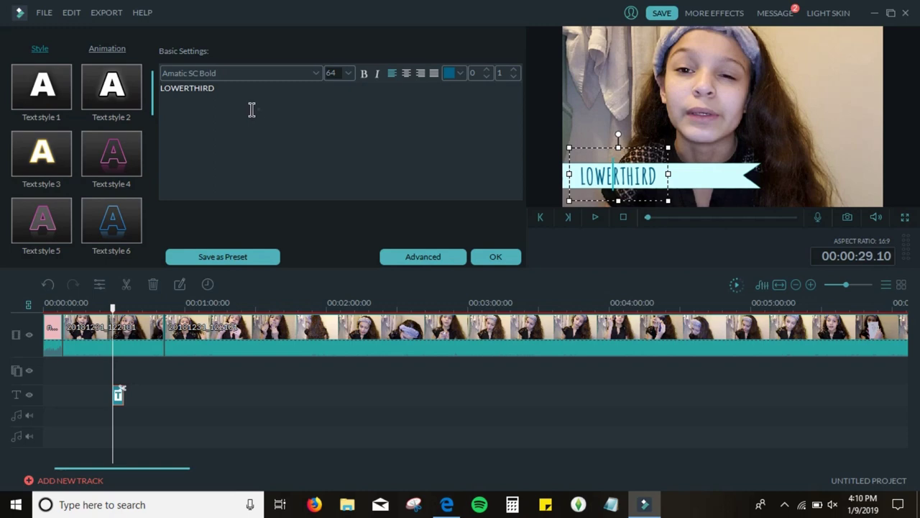
pyautogui.hotkey('ctrl', 'a')
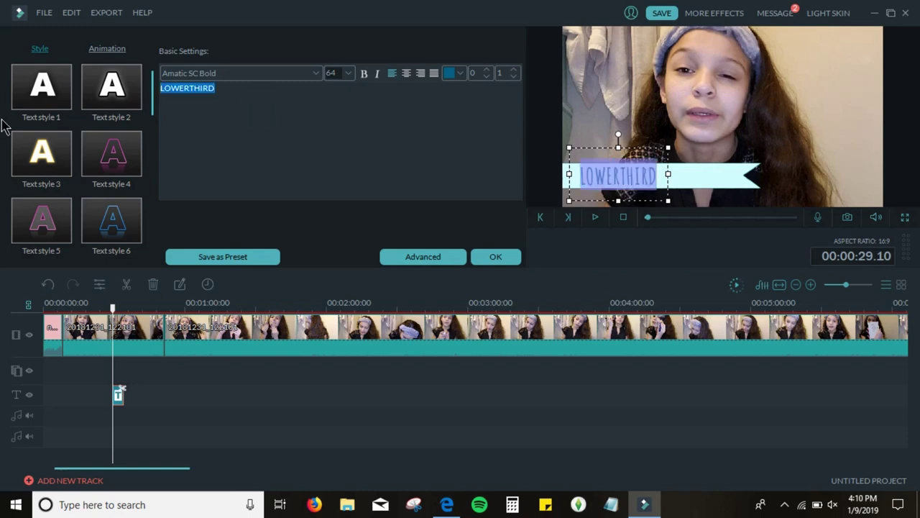
pyautogui.write('Highlight')
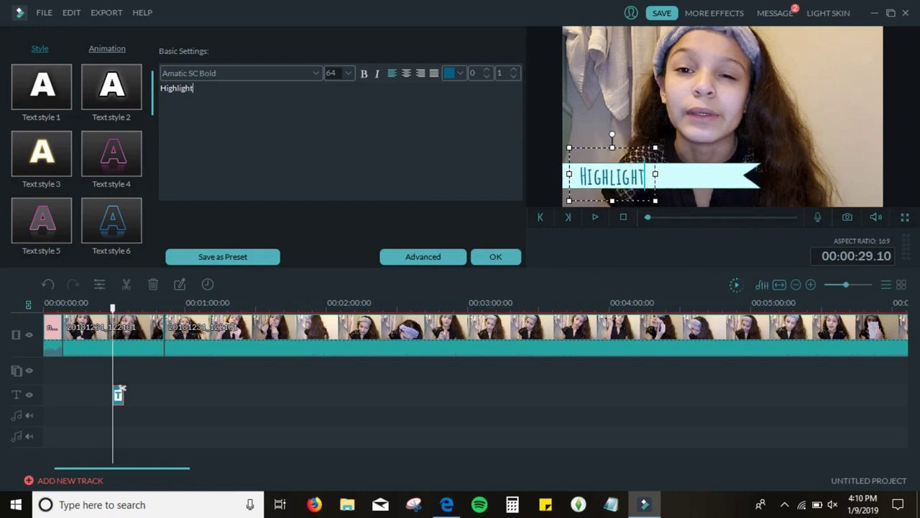
# Step: Narrow the title's banner so it ends just past the word "Highlight", and apply the title changes
pyautogui.click(715, 181)
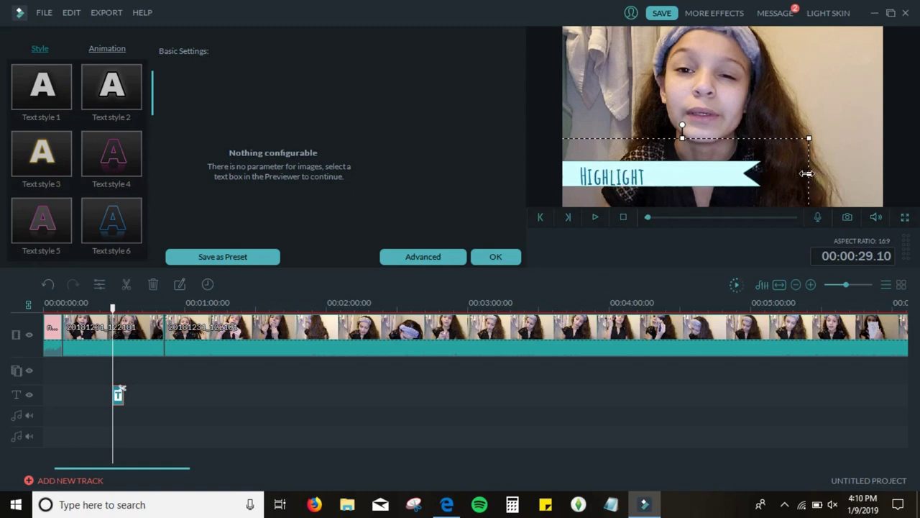
pyautogui.moveTo(809, 175); pyautogui.dragTo(681, 189)
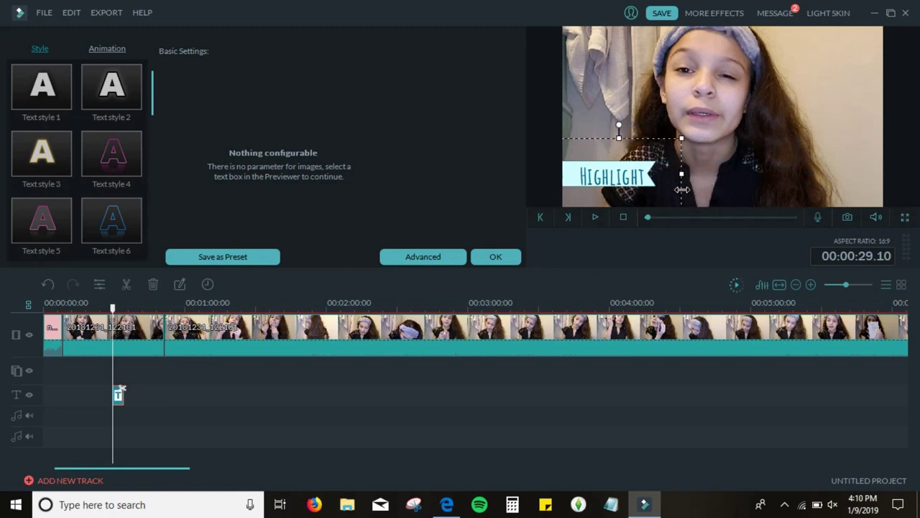
pyautogui.click(496, 257)
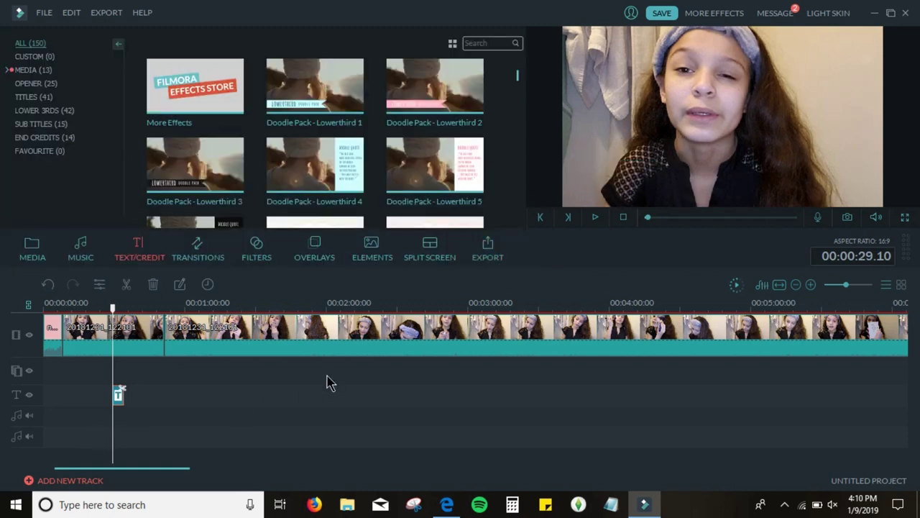
# Step: Add the songs "Always Dreaming - Within Reach" and "Drift - Drift" back to back on the first audio track, starting at 00:00:29.10
pyautogui.click(80, 251)
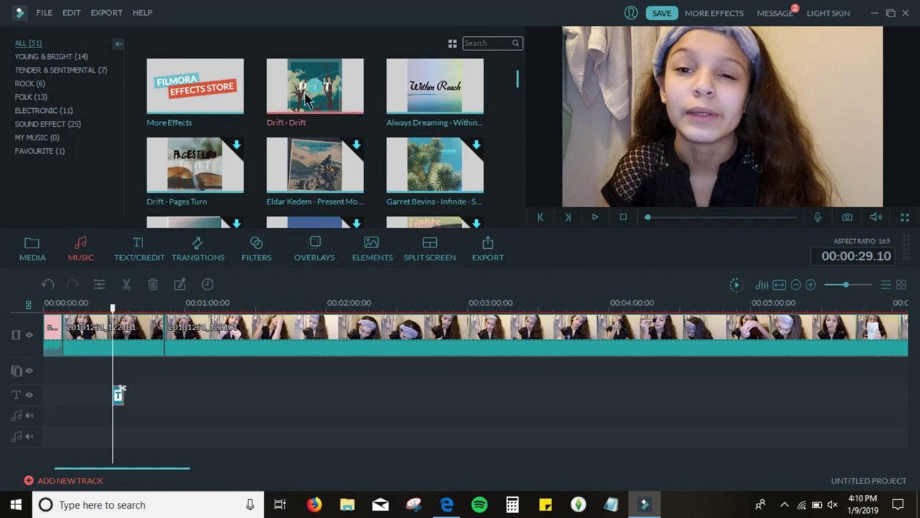
pyautogui.scroll(-5, 334, 178)
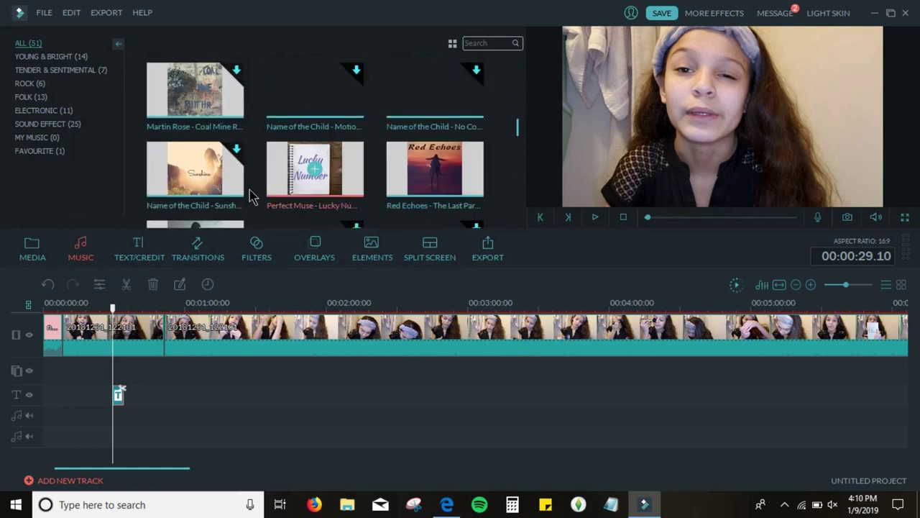
pyautogui.scroll(3, 347, 165)
pyautogui.scroll(2, 348, 166)
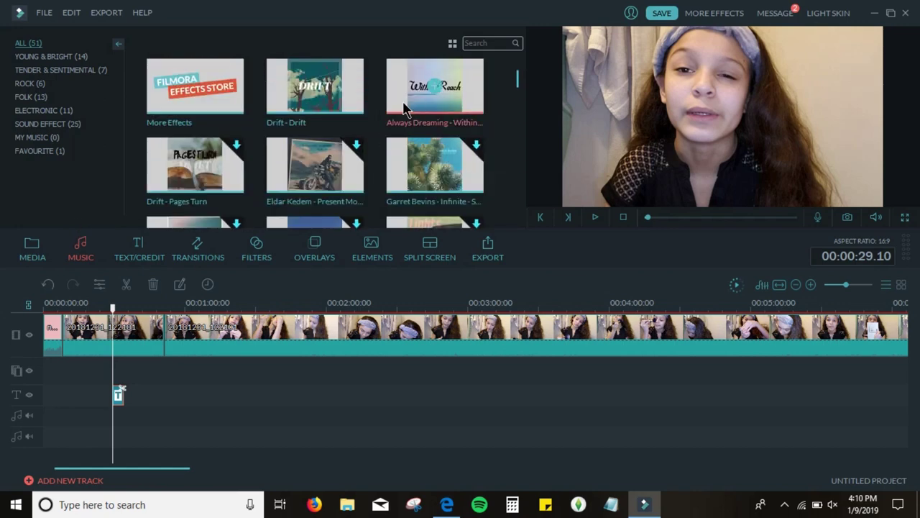
pyautogui.moveTo(407, 86); pyautogui.dragTo(219, 391)
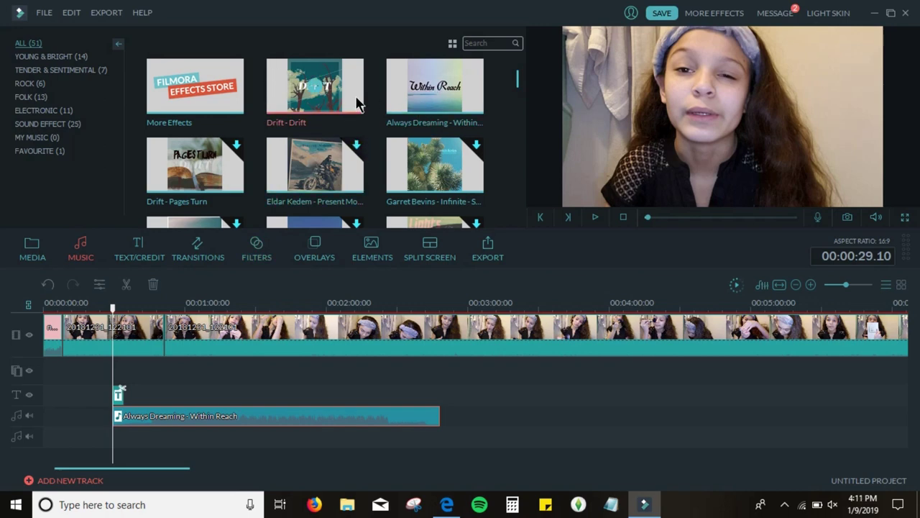
pyautogui.moveTo(433, 227); pyautogui.dragTo(453, 397)
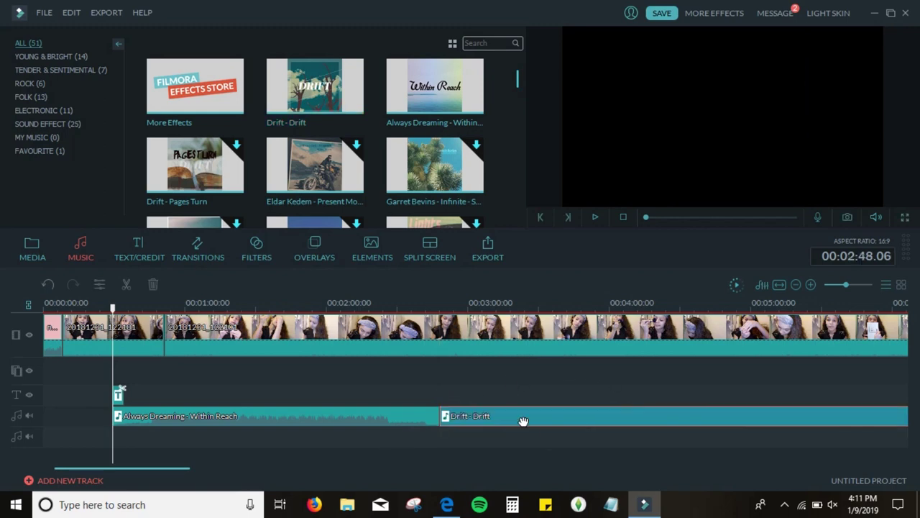
# Step: Lower the volume of the "Always Dreaming - Within Reach" clip, and review the audio settings of the "Drift - Drift" clip
pyautogui.click(185, 424)
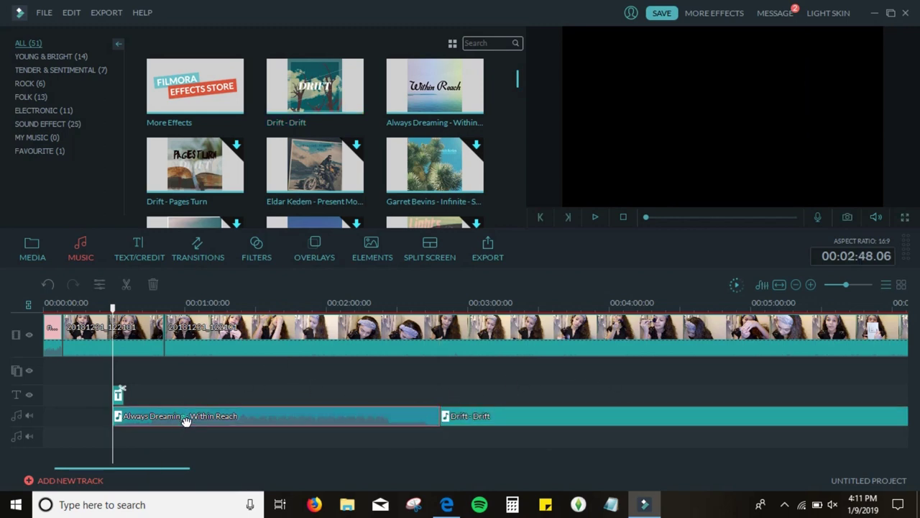
pyautogui.doubleClick(197, 427)
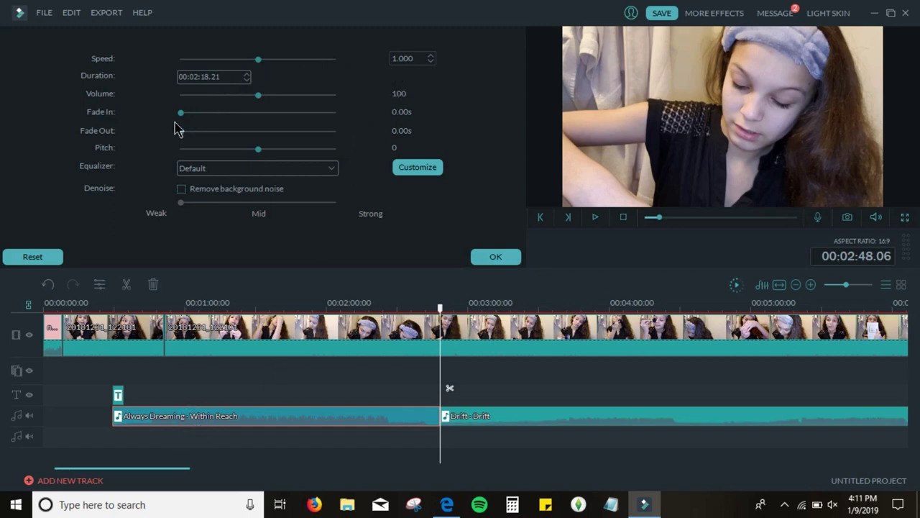
pyautogui.moveTo(260, 97); pyautogui.dragTo(185, 104)
pyautogui.click(495, 257)
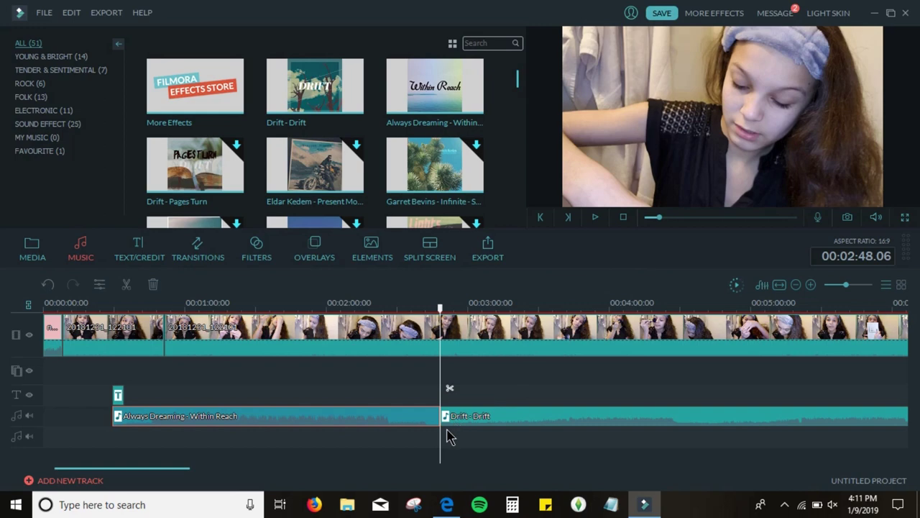
pyautogui.doubleClick(537, 422)
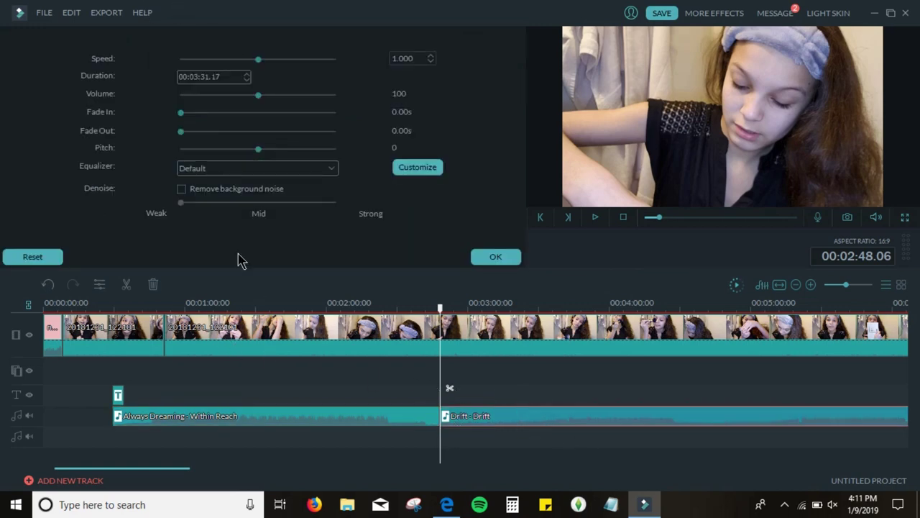
pyautogui.click(495, 257)
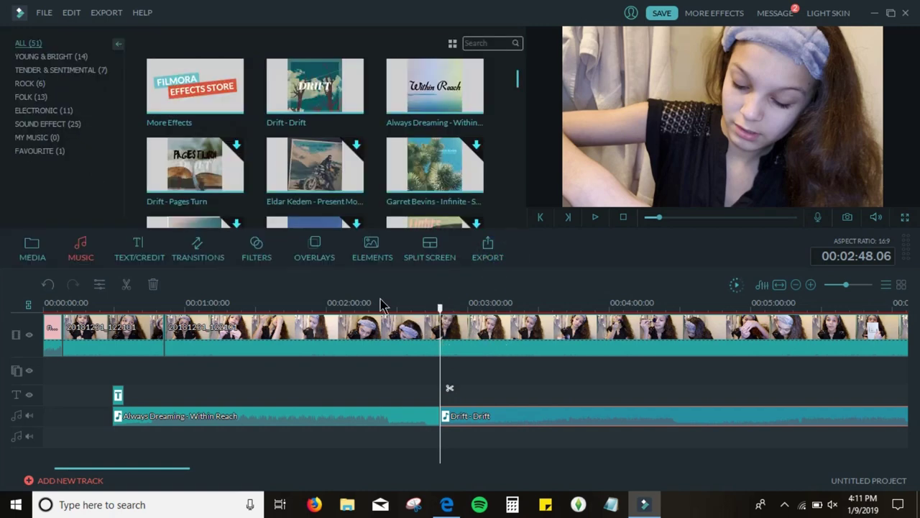
# Step: Add the Faux Film filter "Equalize" at 00:02:22.21 and extend it to 00:03:30.03
pyautogui.click(30, 251)
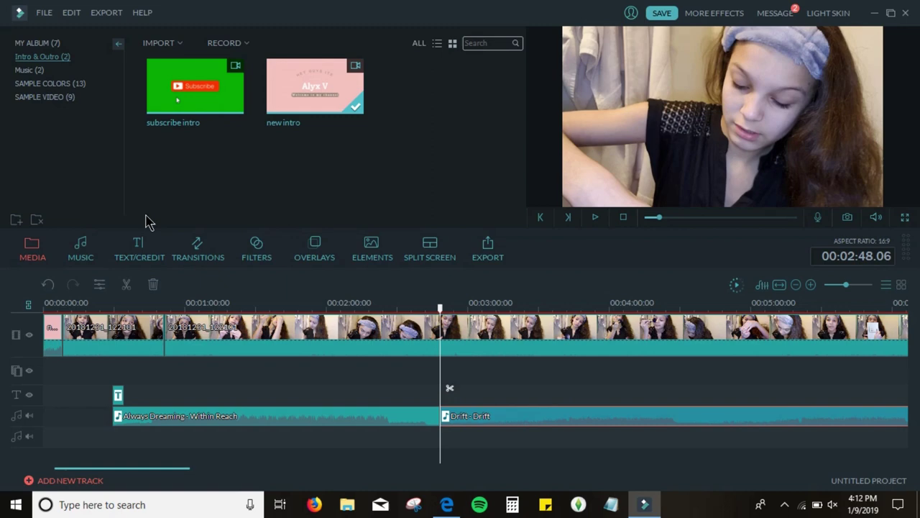
pyautogui.click(261, 266)
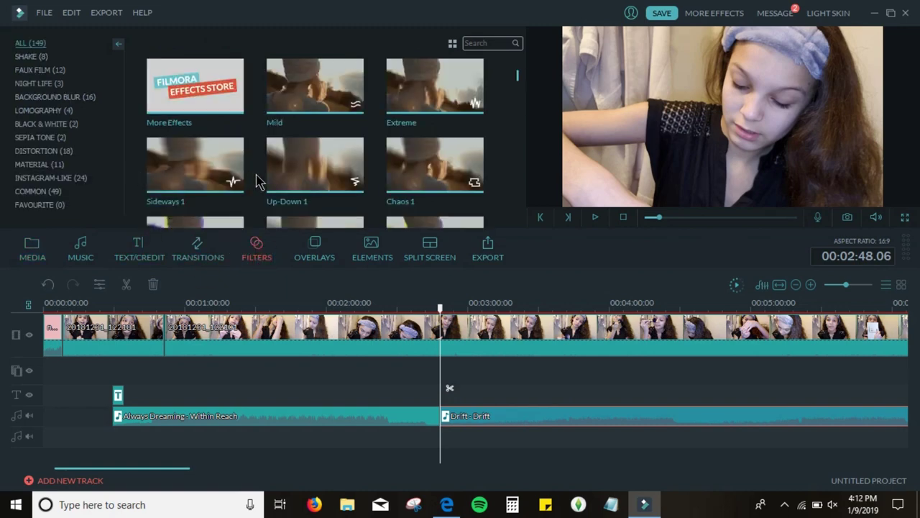
pyautogui.scroll(-5, 431, 172)
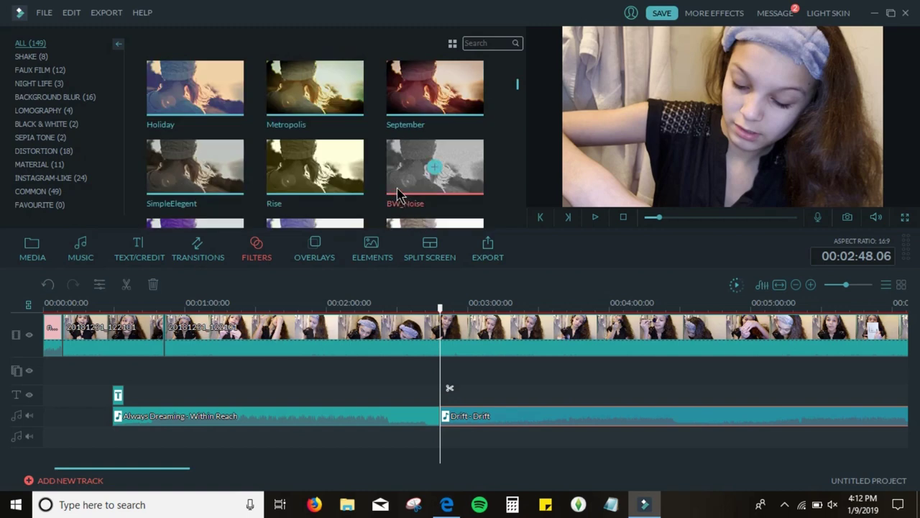
pyautogui.scroll(5, 338, 108)
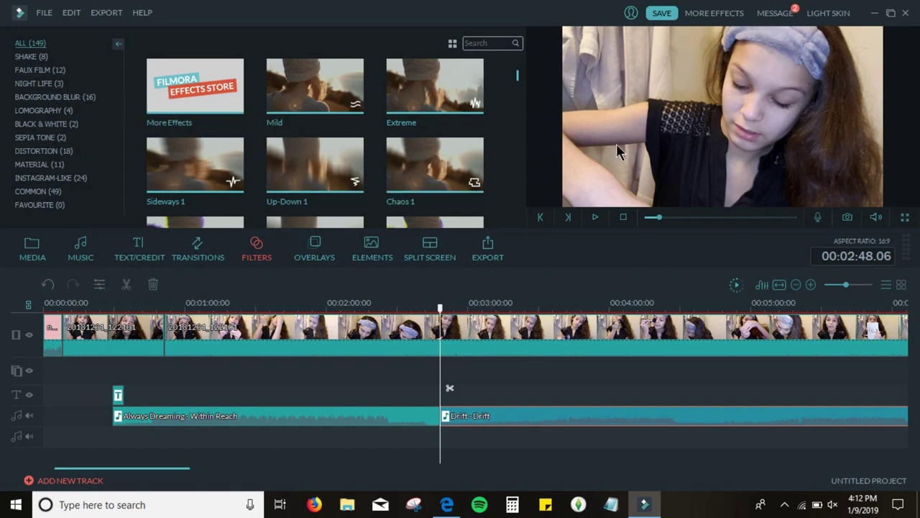
pyautogui.click(36, 57)
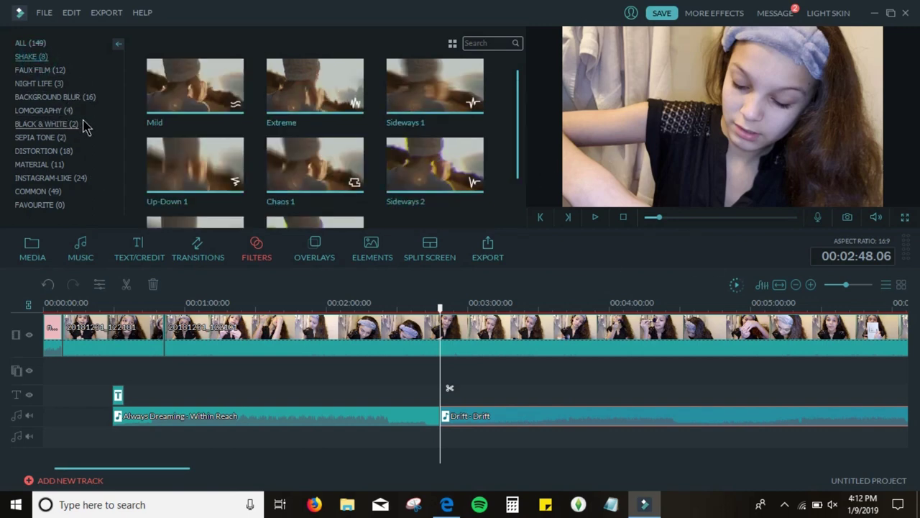
pyautogui.click(36, 71)
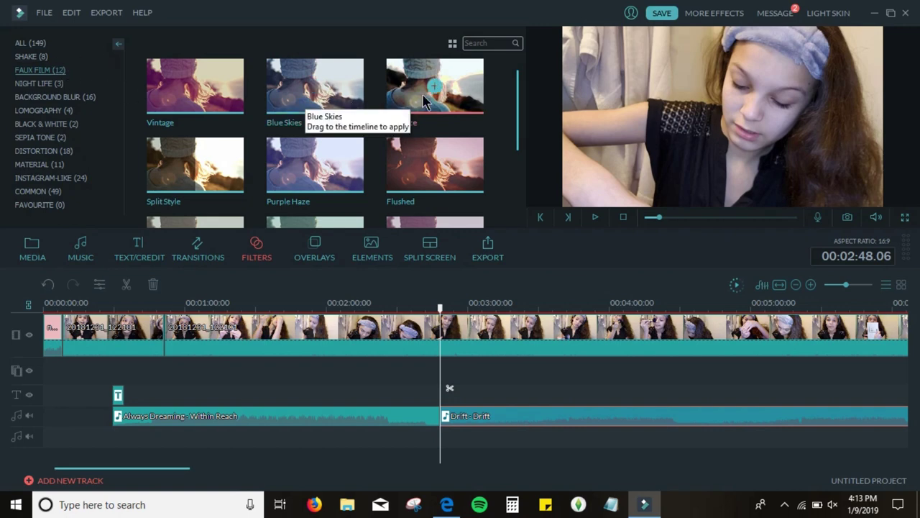
pyautogui.moveTo(431, 86); pyautogui.dragTo(383, 368)
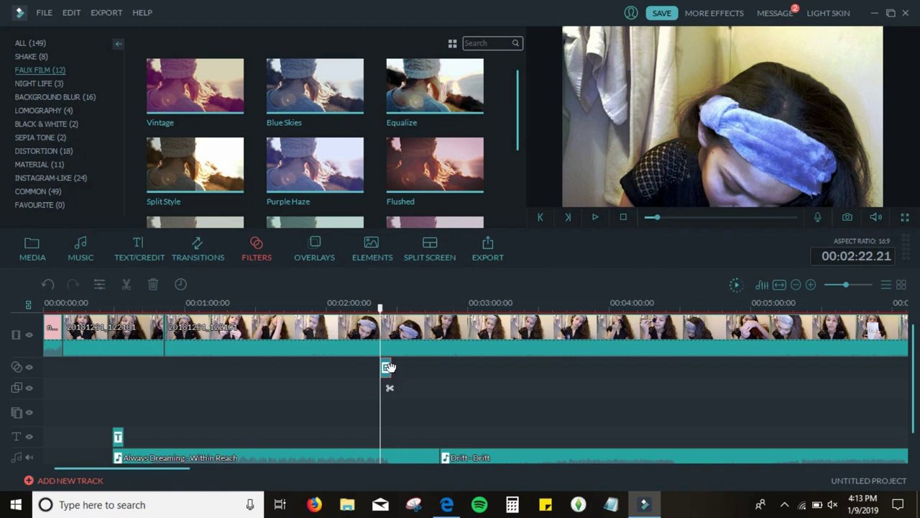
pyautogui.moveTo(387, 365); pyautogui.dragTo(538, 365)
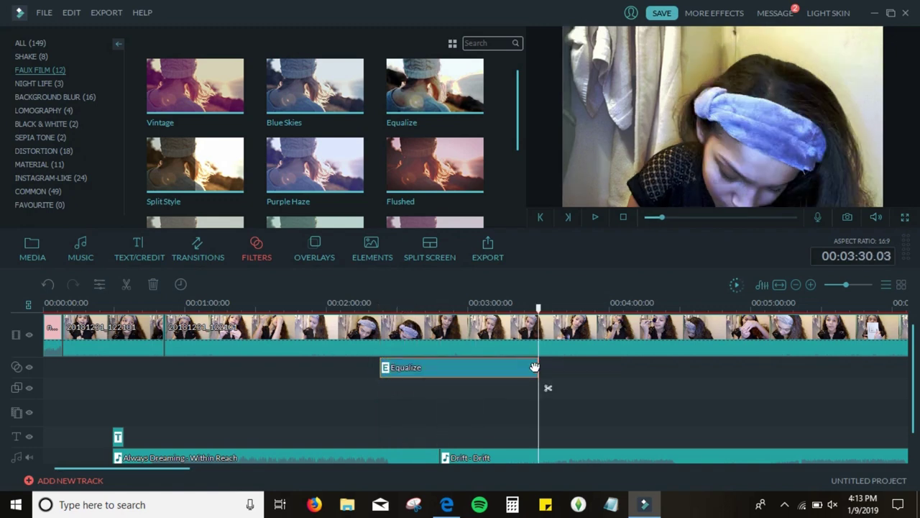
# Step: Preview the filtered footage at 00:03:15.03 and delete the Equalize filter
pyautogui.moveTo(537, 308); pyautogui.dragTo(504, 307)
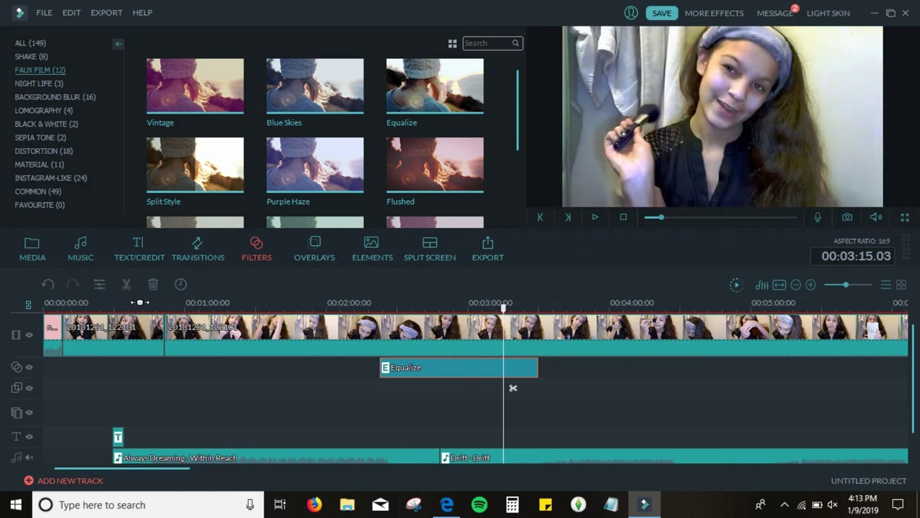
pyautogui.click(152, 288)
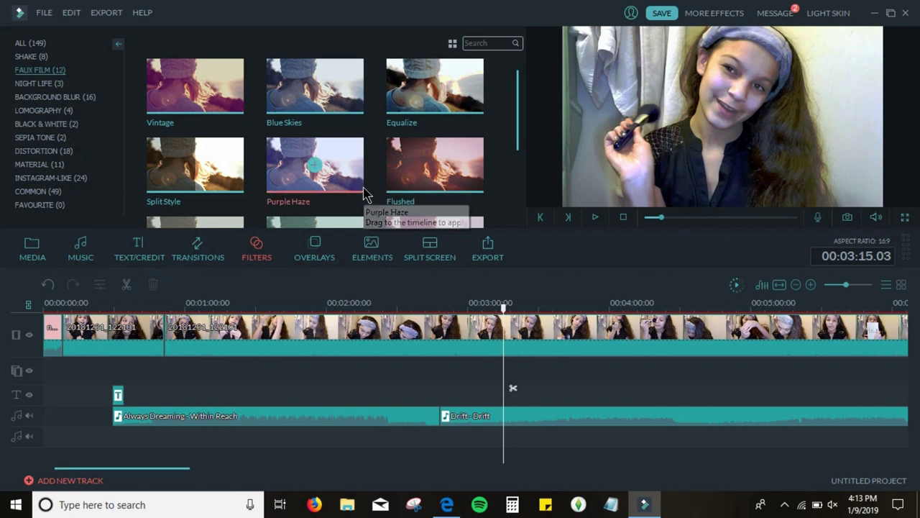
# Step: Look through the Faux Film filters and the Elements library, including its Love and Media categories
pyautogui.moveTo(517, 133); pyautogui.dragTo(501, 221)
pyautogui.moveTo(511, 172); pyautogui.dragTo(511, 70)
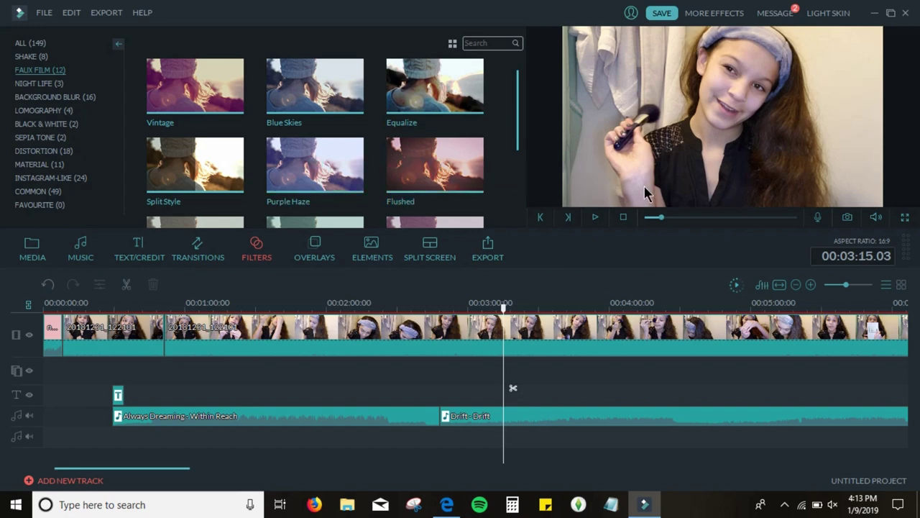
pyautogui.click(374, 253)
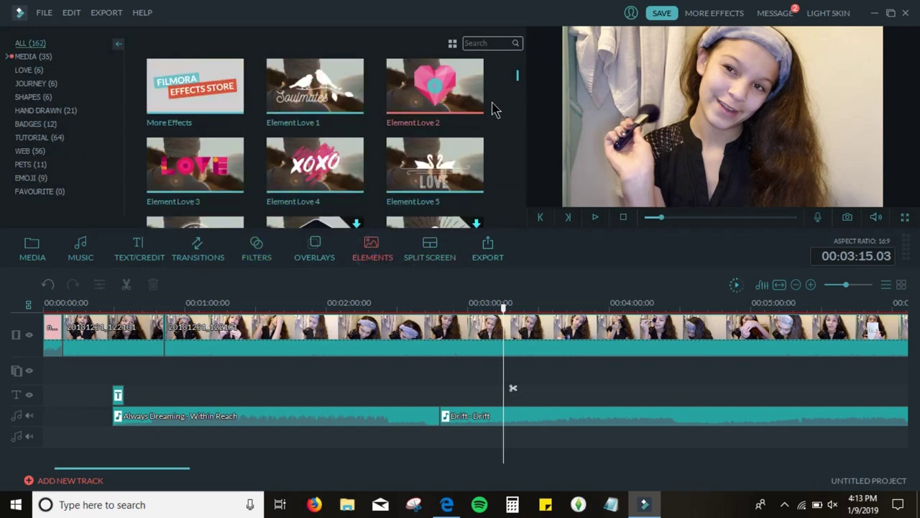
pyautogui.moveTo(519, 81); pyautogui.dragTo(523, 92)
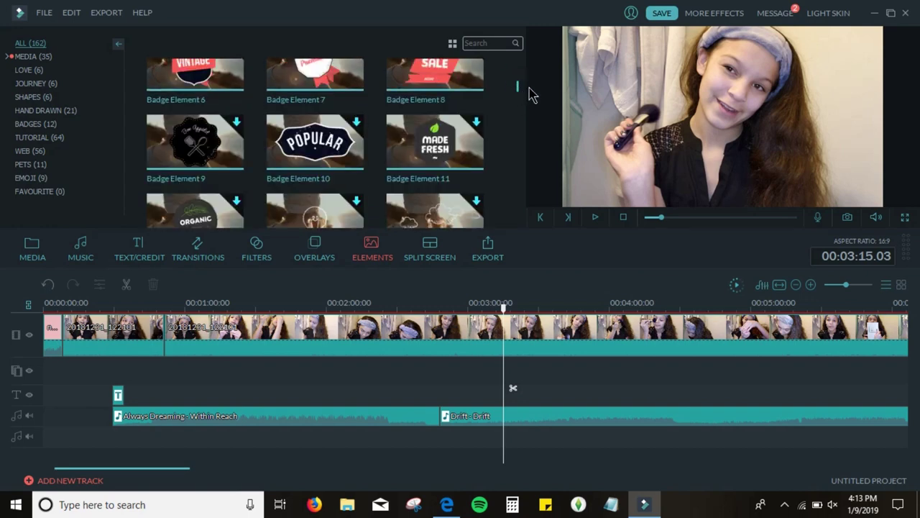
pyautogui.moveTo(521, 92); pyautogui.dragTo(516, 43)
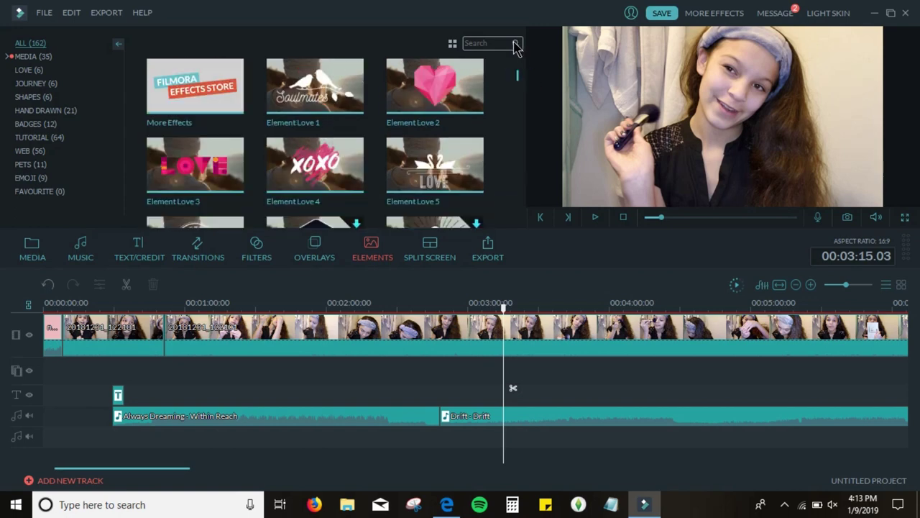
pyautogui.click(27, 58)
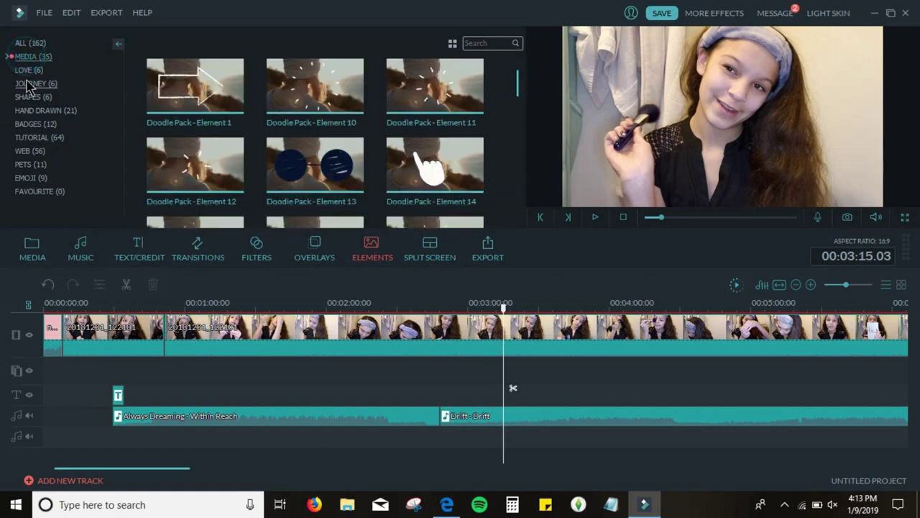
pyautogui.click(29, 83)
pyautogui.click(29, 70)
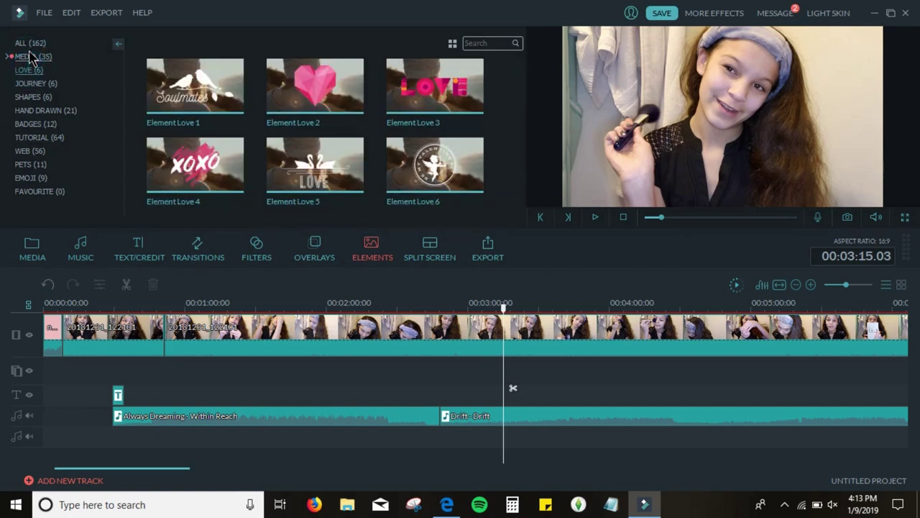
pyautogui.click(27, 56)
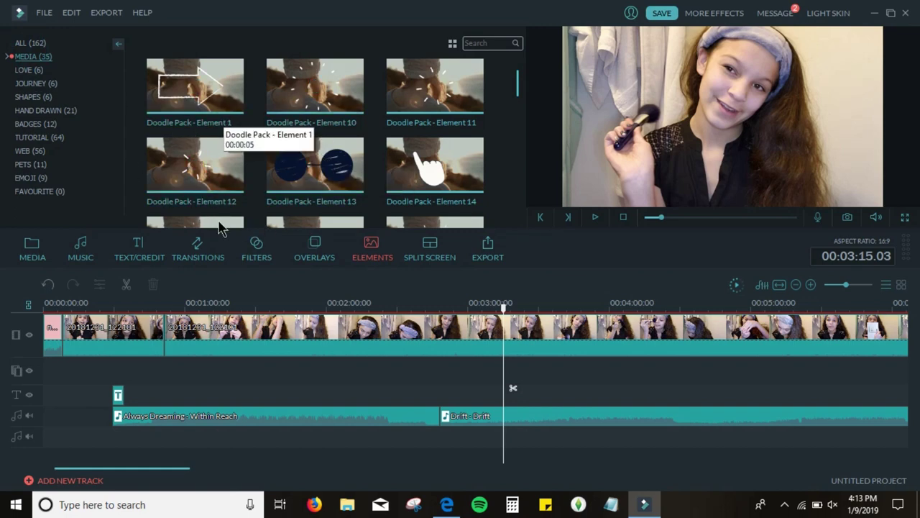
# Step: Add "Doodle Pack - Element 1" to the overlay track at 00:03:15.03, then shrink it and place it in the upper-left part of the picture
pyautogui.moveTo(209, 99)
pyautogui.mouseDown()
pyautogui.moveTo(434, 353)
pyautogui.moveTo(516, 370)
pyautogui.moveTo(507, 370)
pyautogui.mouseUp()
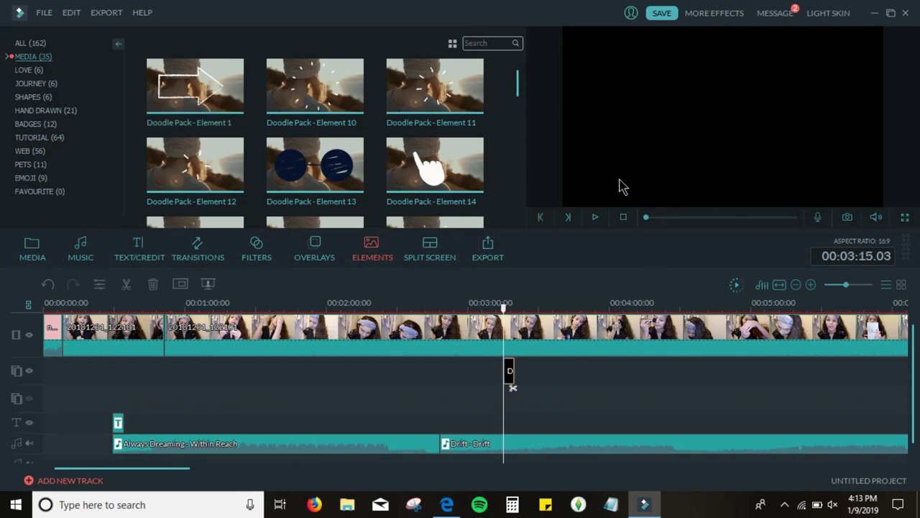
pyautogui.moveTo(683, 140)
pyautogui.mouseDown()
pyautogui.moveTo(665, 120)
pyautogui.moveTo(656, 143)
pyautogui.moveTo(664, 148)
pyautogui.mouseUp()
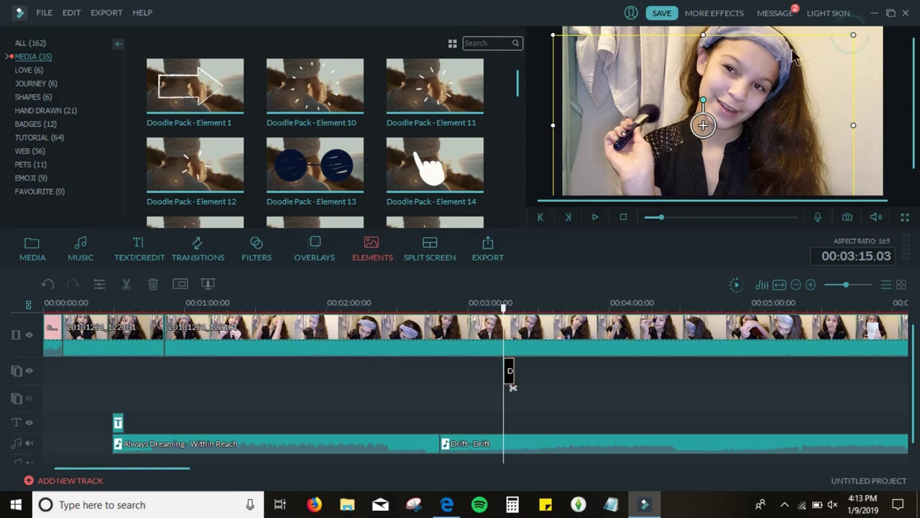
pyautogui.moveTo(851, 37)
pyautogui.mouseDown()
pyautogui.moveTo(731, 109)
pyautogui.moveTo(743, 99)
pyautogui.mouseUp()
pyautogui.moveTo(701, 154)
pyautogui.mouseDown()
pyautogui.moveTo(836, 108)
pyautogui.moveTo(702, 111)
pyautogui.mouseUp()
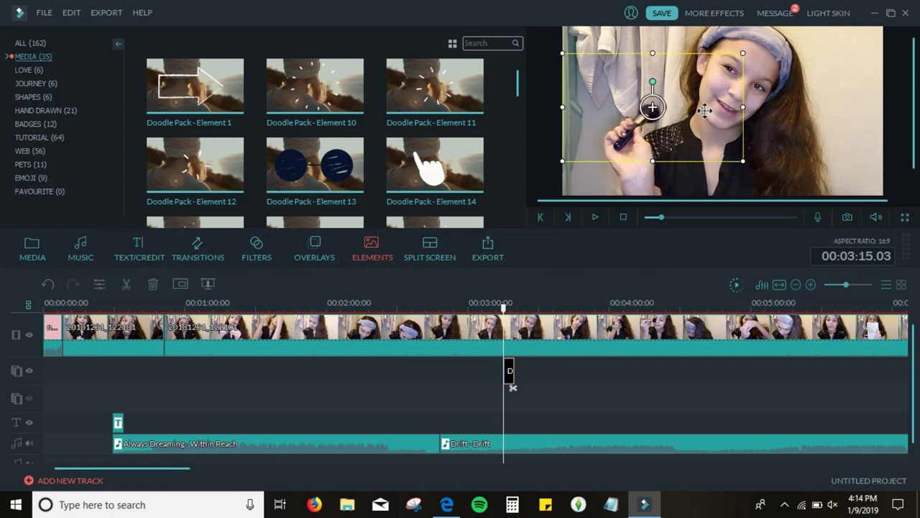
# Step: Preview the arrow element over the footage, pause at 00:03:15.24 and delete the element from the timeline
pyautogui.click(595, 222)
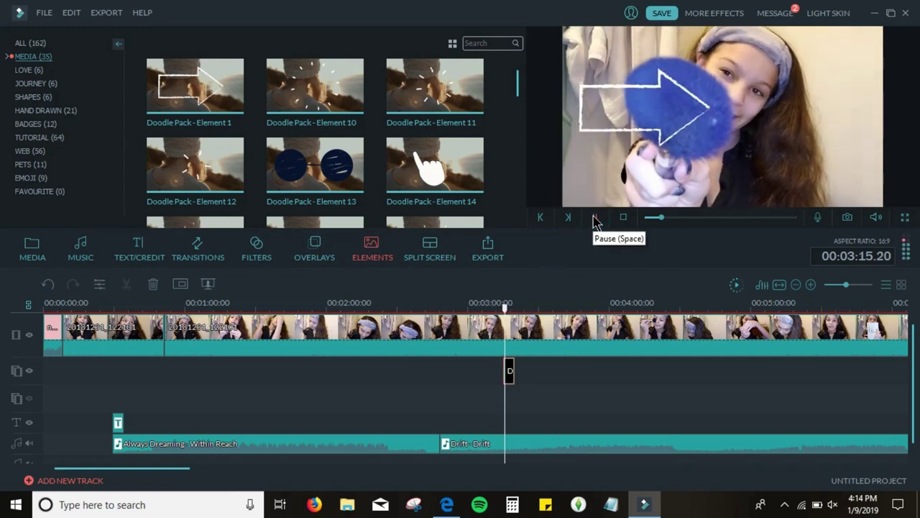
pyautogui.click(593, 217)
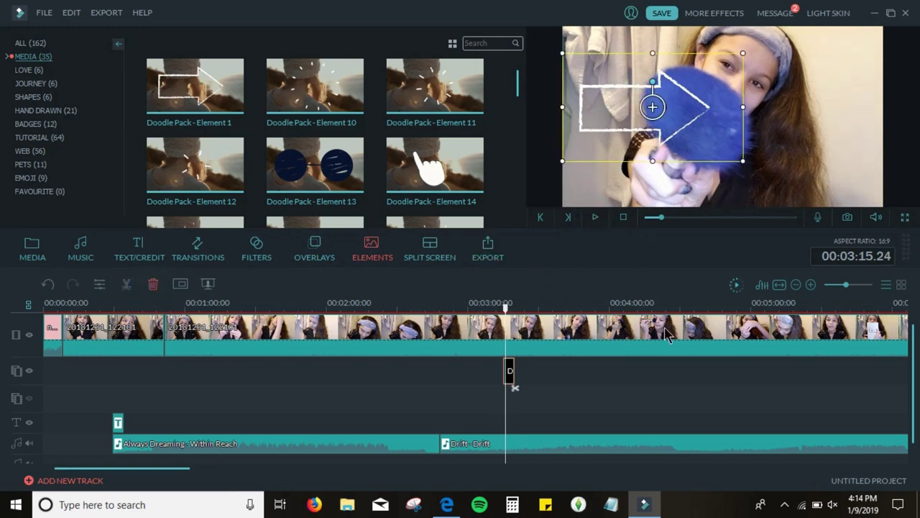
pyautogui.click(152, 284)
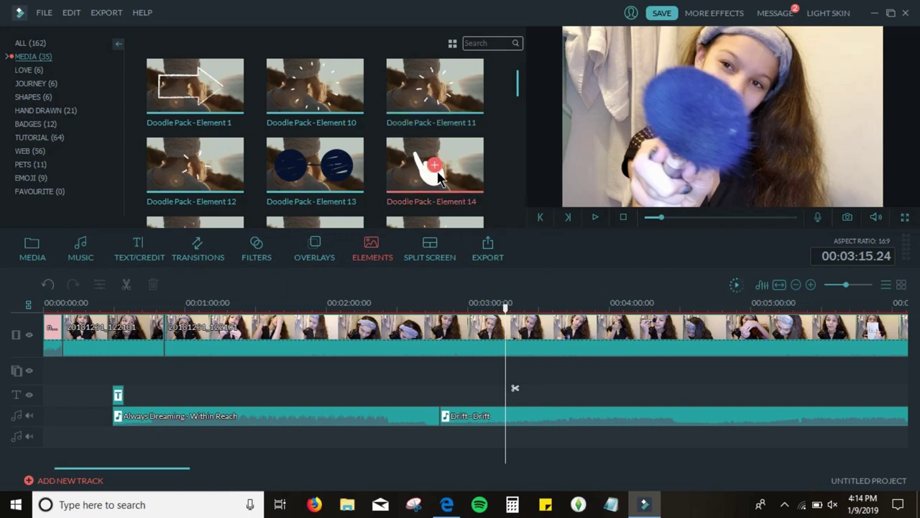
# Step: Preview "Doodle Pack - Element 14", then look through the other Media elements and the split-screen layouts
pyautogui.click(462, 187)
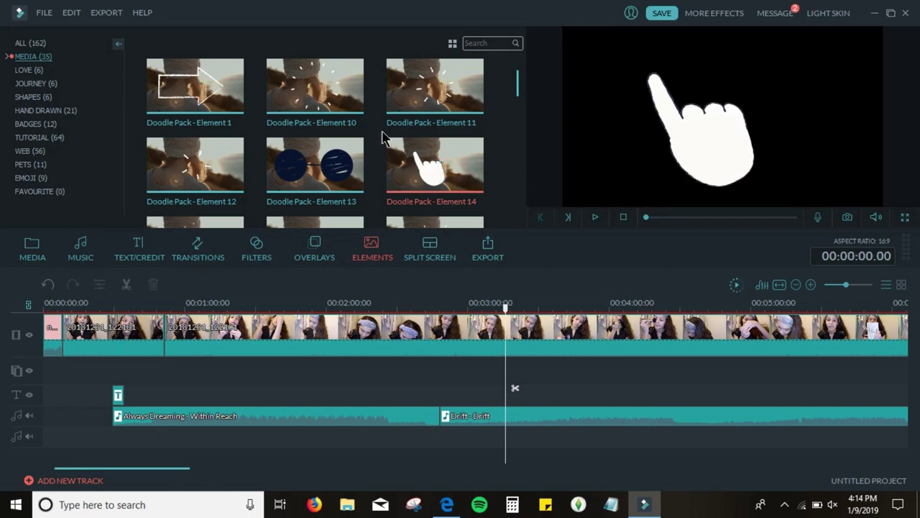
pyautogui.scroll(-3, 421, 102)
pyautogui.scroll(1, 390, 161)
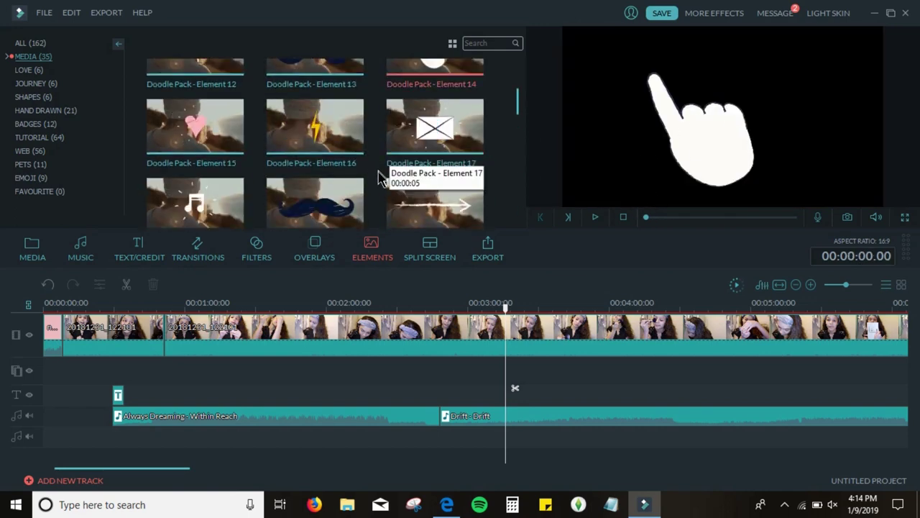
pyautogui.scroll(-4, 384, 176)
pyautogui.scroll(-2, 362, 193)
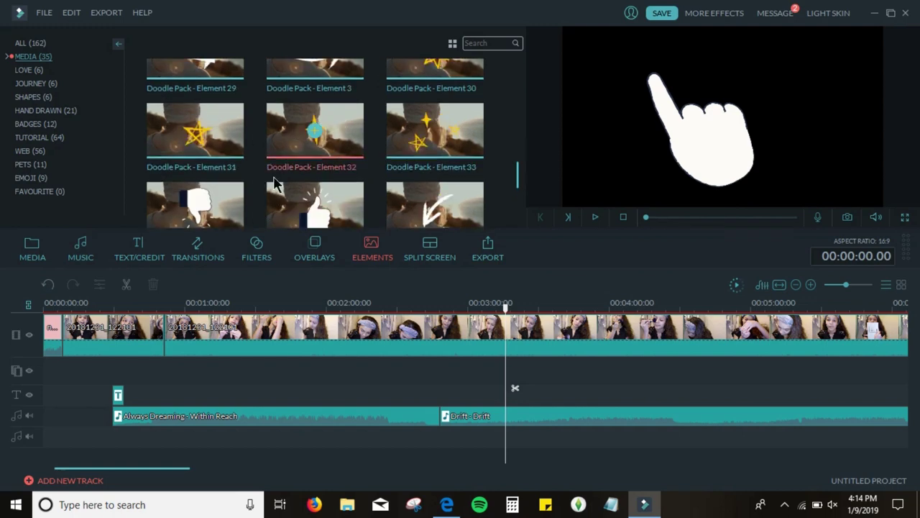
pyautogui.click(440, 259)
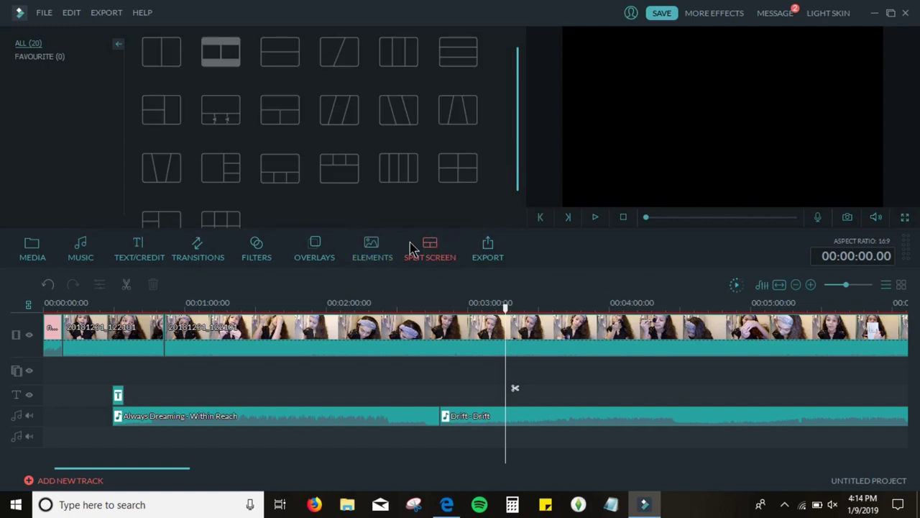
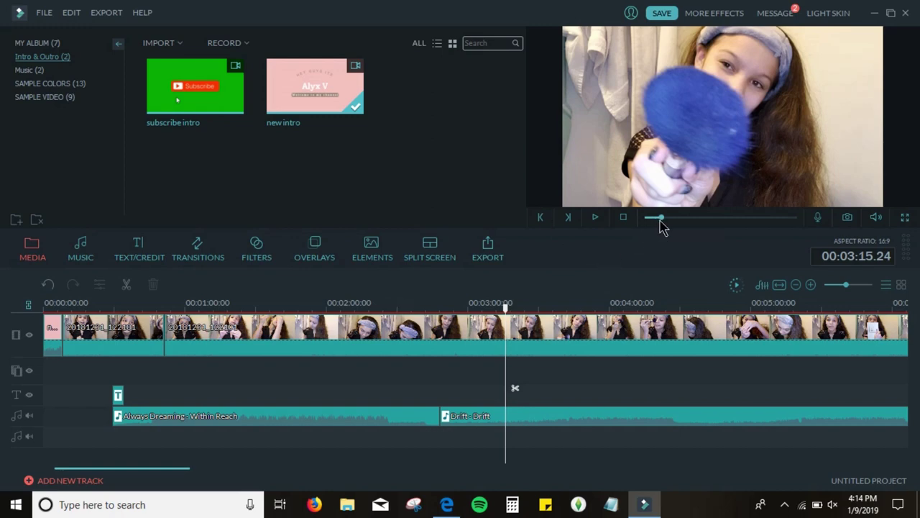
# Step: Move the playhead to the end of the footage at 00:31:56.20 and import outro.mp4 into the Intro & Outro album
pyautogui.moveTo(661, 219); pyautogui.dragTo(821, 219)
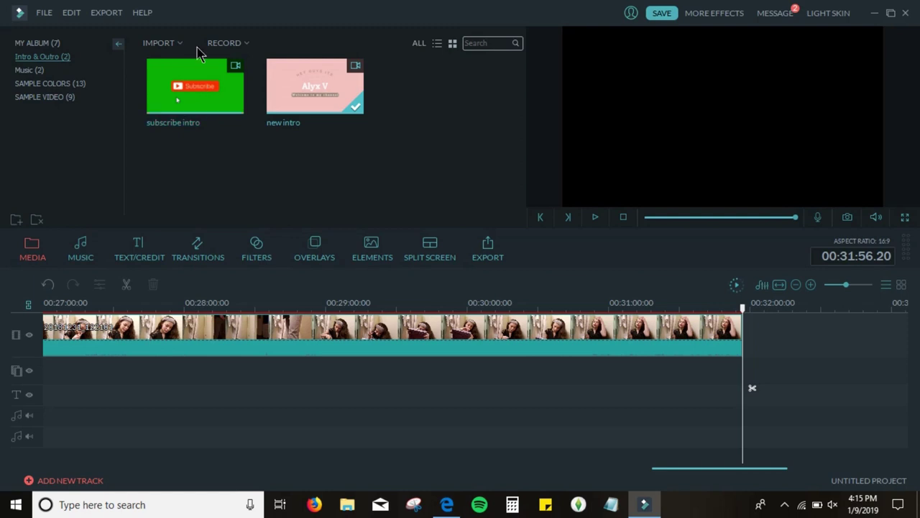
pyautogui.click(172, 45)
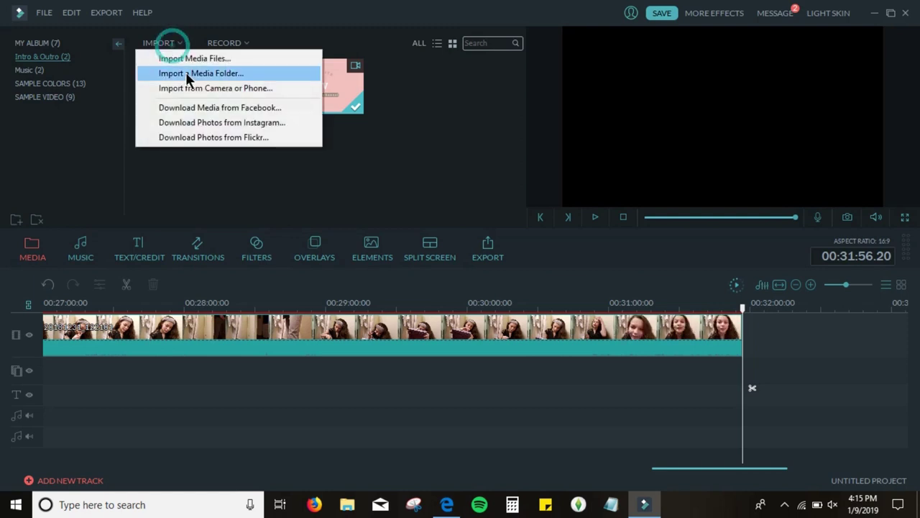
pyautogui.click(440, 125)
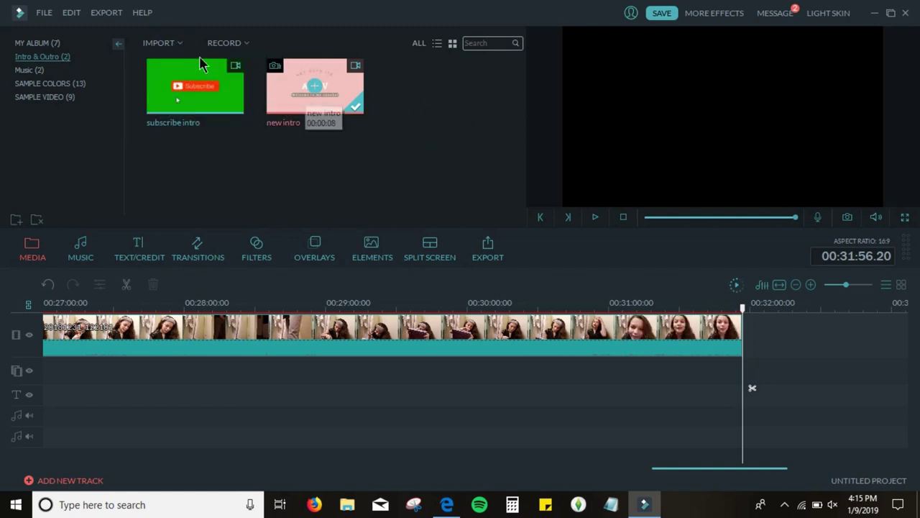
pyautogui.click(165, 43)
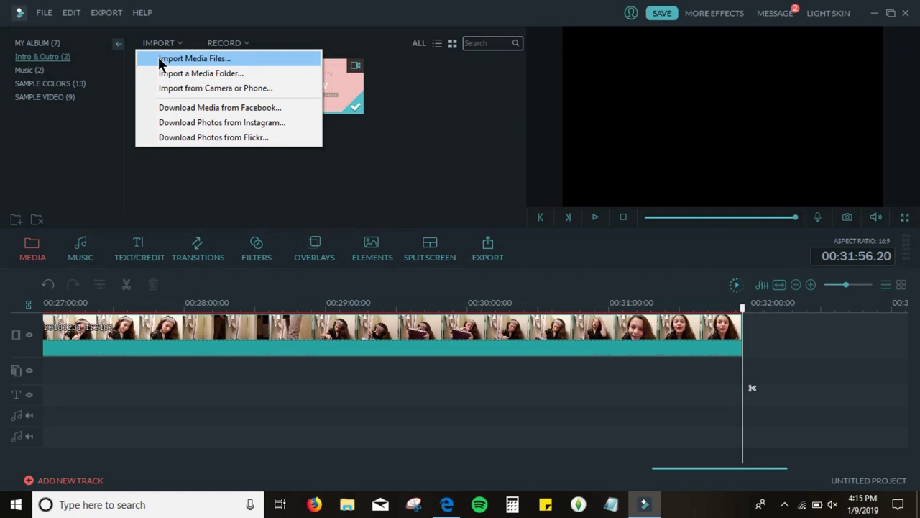
pyautogui.click(158, 57)
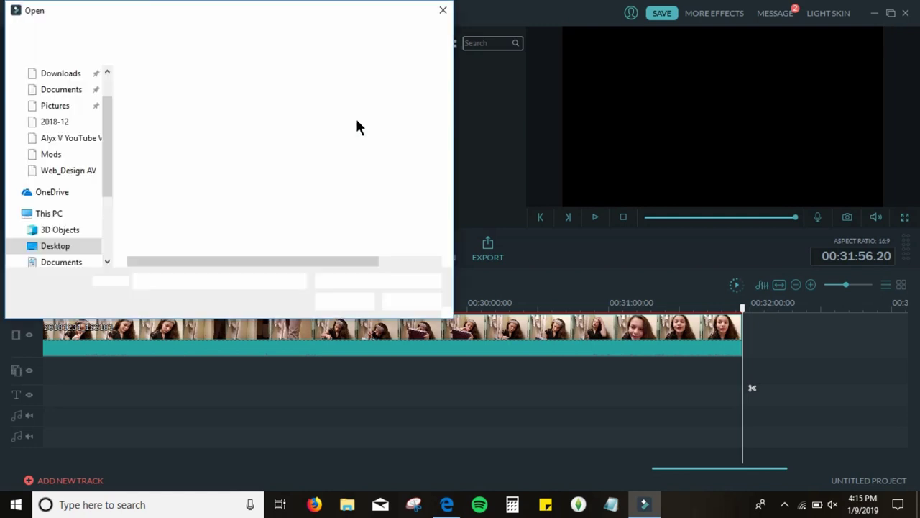
pyautogui.click(86, 140)
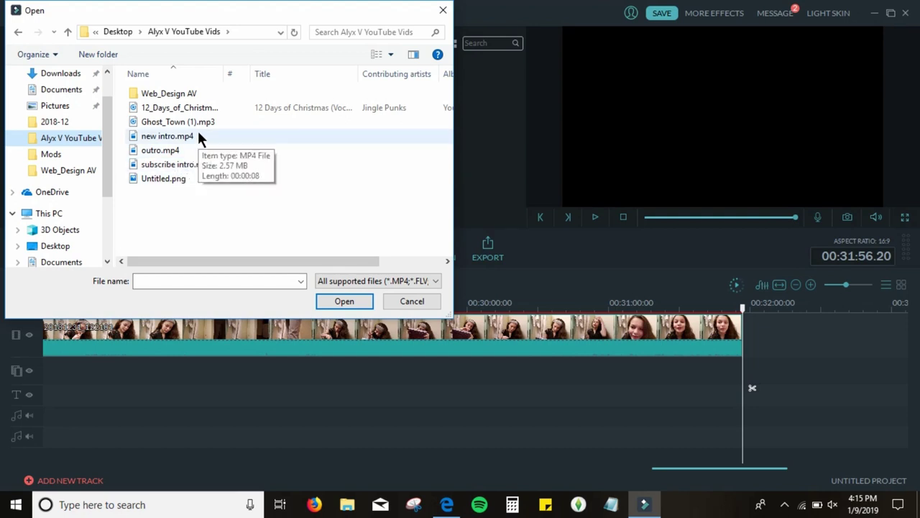
pyautogui.click(173, 150)
pyautogui.click(344, 300)
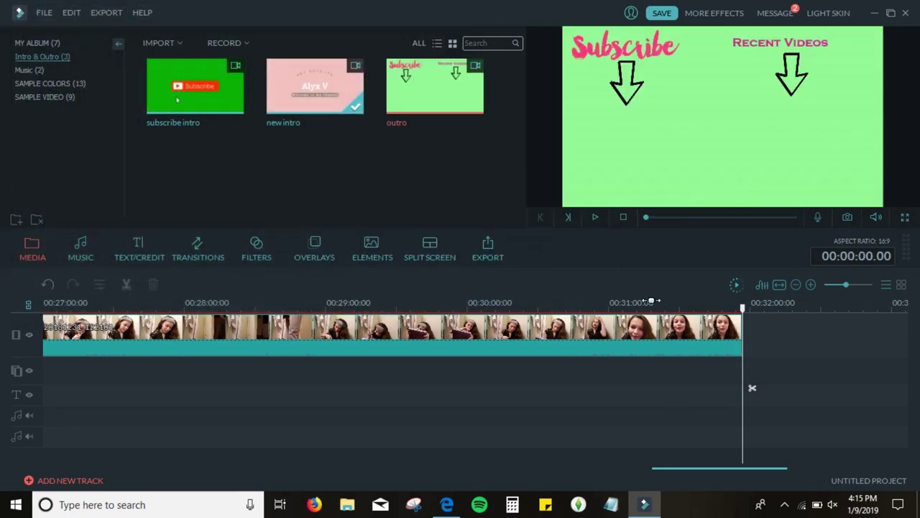
# Step: Append the outro clip directly after the footage at 00:31:56.20 on the video track and scrub through it
pyautogui.click(435, 86)
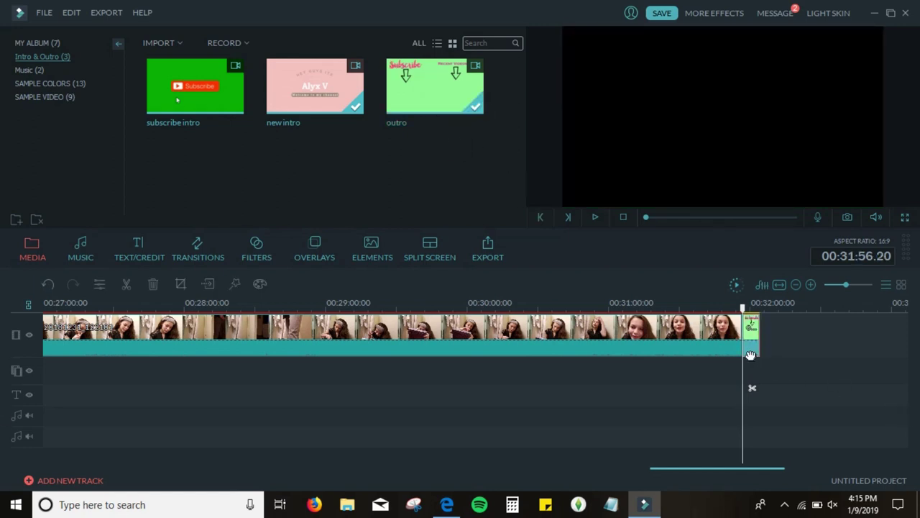
pyautogui.click(750, 350)
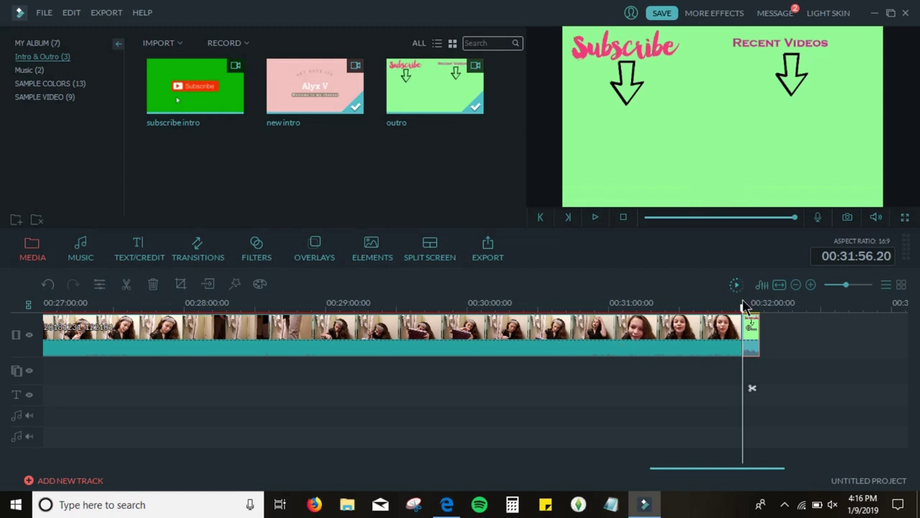
pyautogui.moveTo(744, 306); pyautogui.dragTo(797, 314)
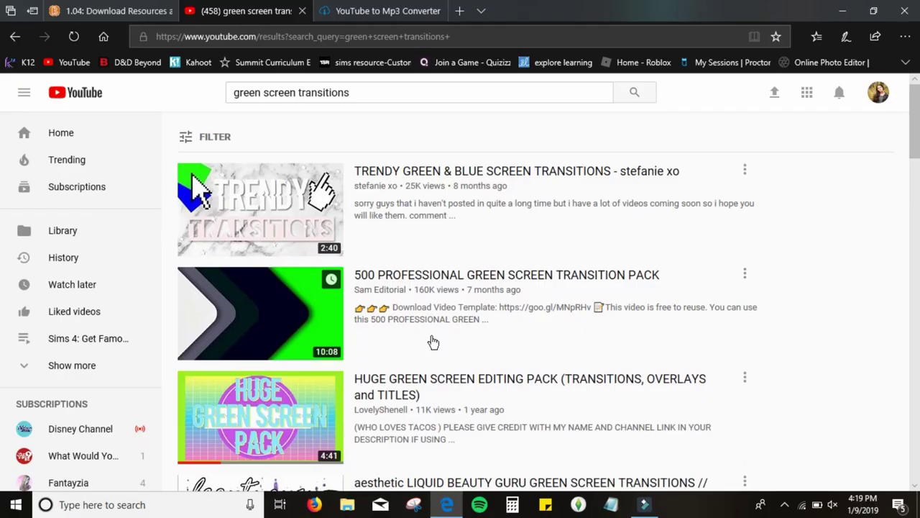
# Step: In the browser, open "TRENDY GREEN & BLUE SCREEN TRANSITIONS" from the YouTube results for green screen transitions, skip ahead and pause at 0:36
pyautogui.scroll(-4, 440, 317)
pyautogui.scroll(-4, 420, 251)
pyautogui.scroll(7, 464, 372)
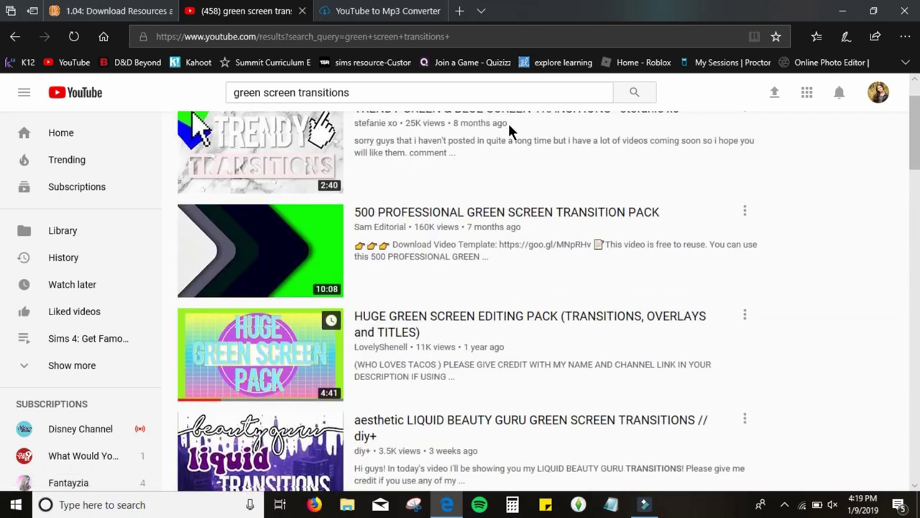
pyautogui.scroll(2, 477, 302)
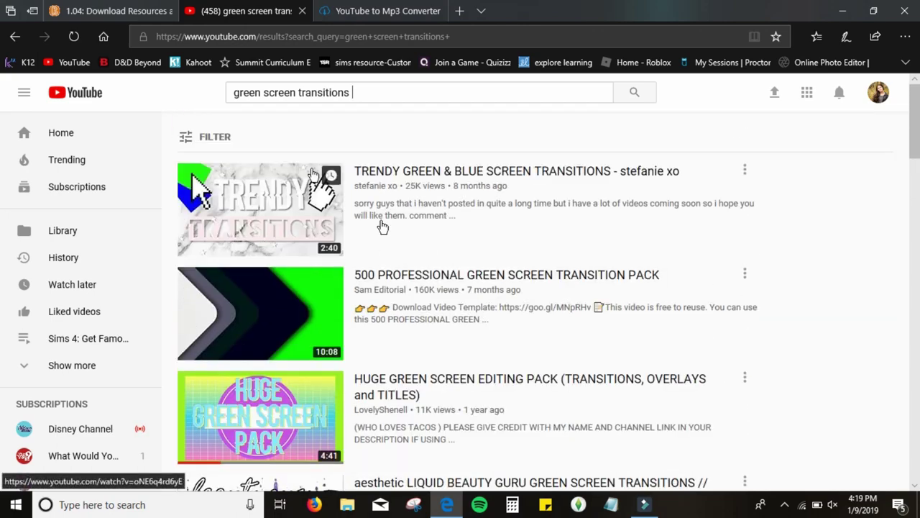
pyautogui.click(269, 227)
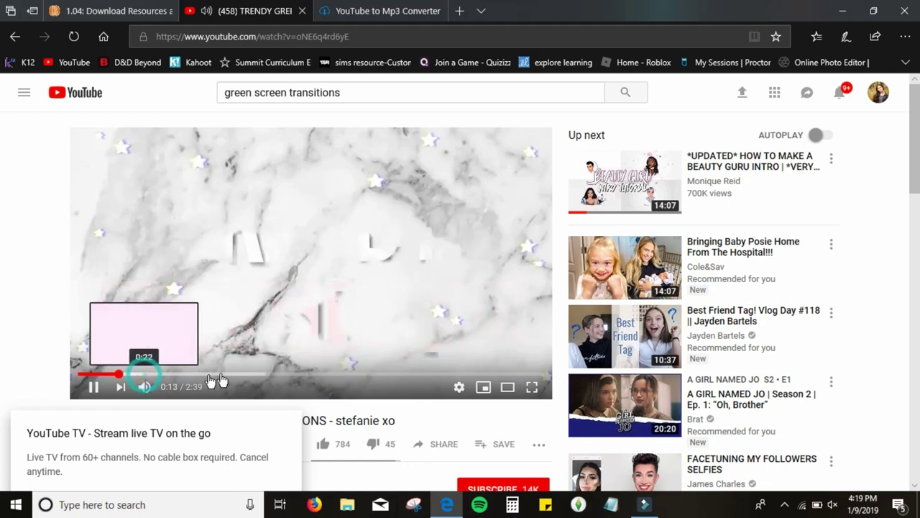
pyautogui.click(143, 374)
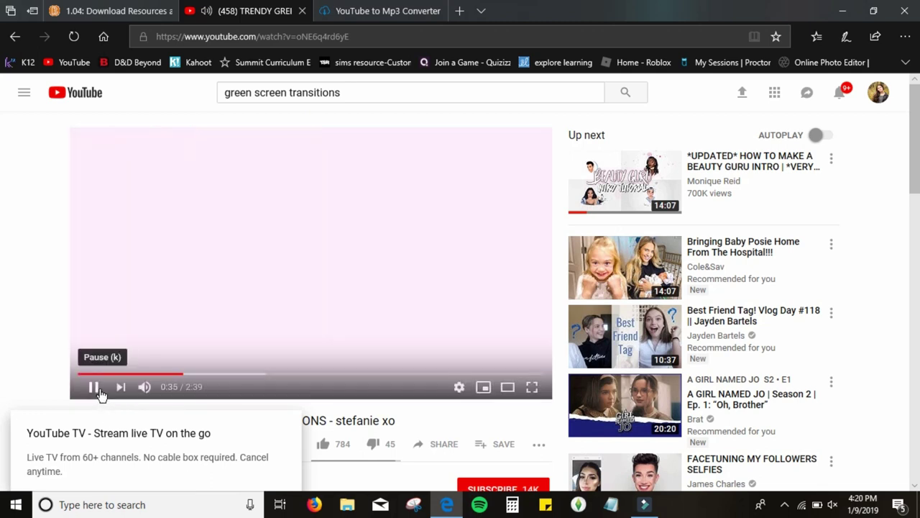
pyautogui.click(93, 386)
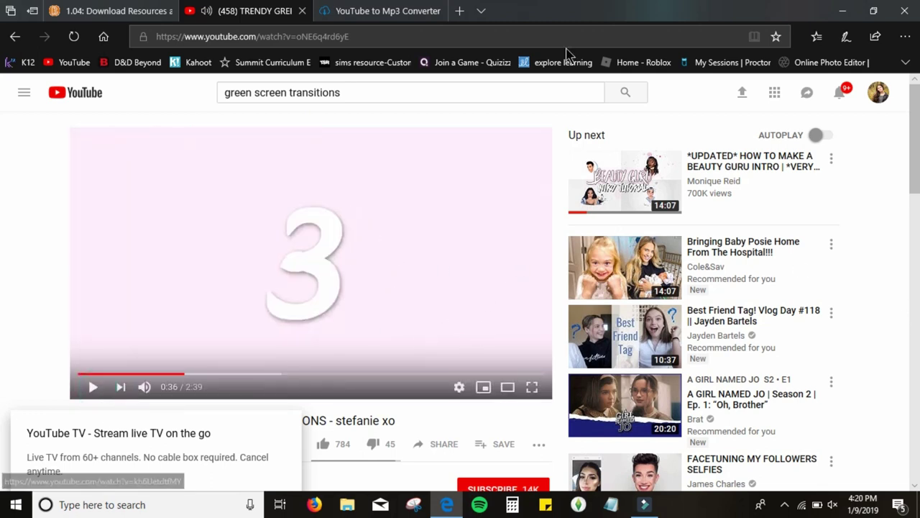
# Step: Copy the green screen transitions video's URL into the ytmp3.cc converter's video URL field, and close the converter page
pyautogui.click(378, 39)
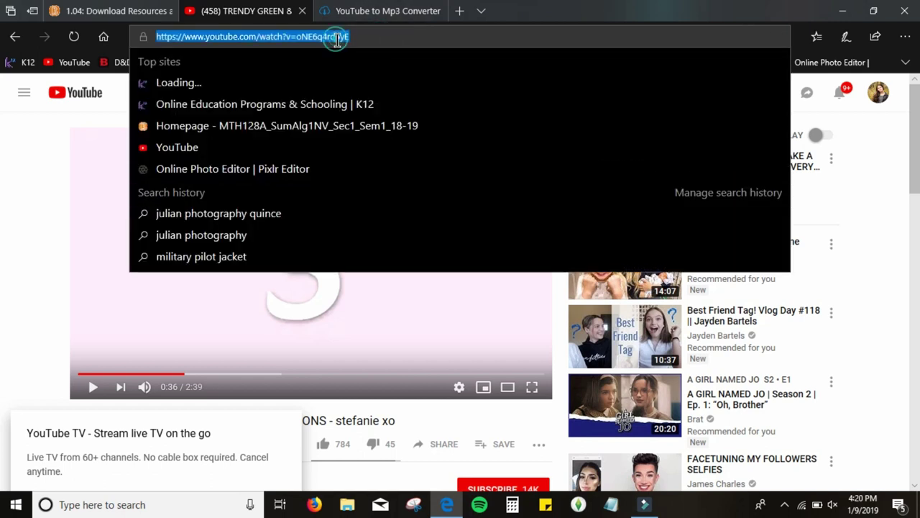
pyautogui.rightClick(308, 37)
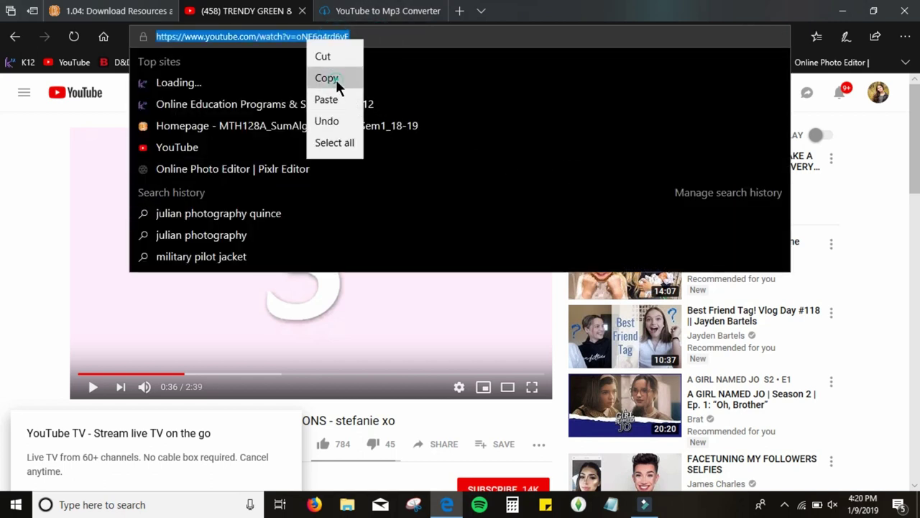
pyautogui.click(330, 78)
pyautogui.click(392, 10)
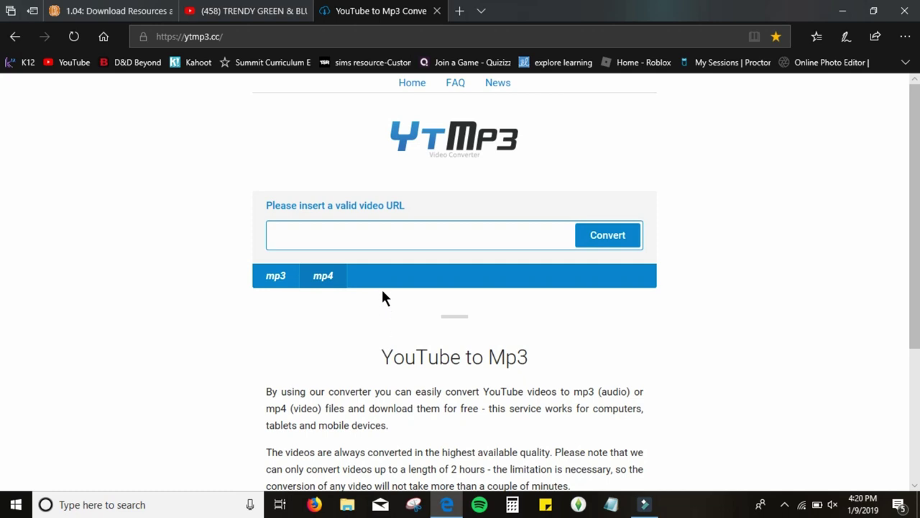
pyautogui.click(335, 237)
pyautogui.rightClick(335, 237)
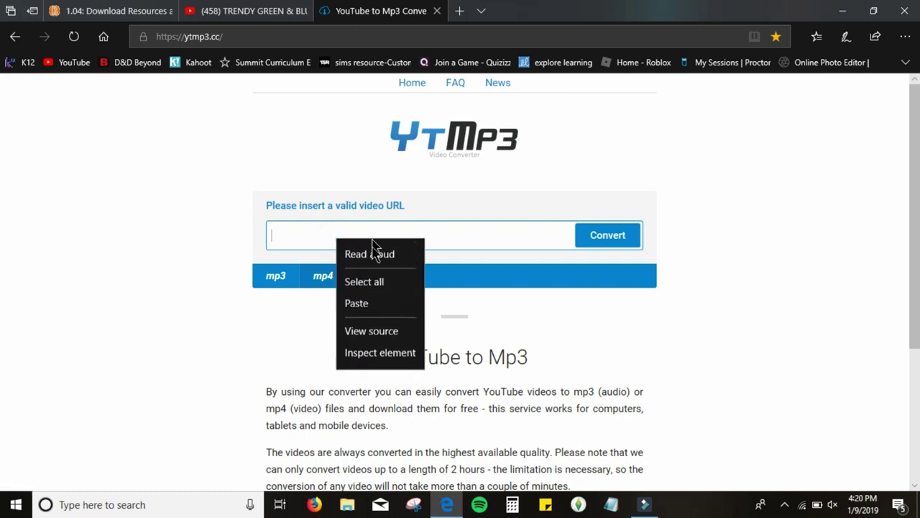
pyautogui.click(367, 306)
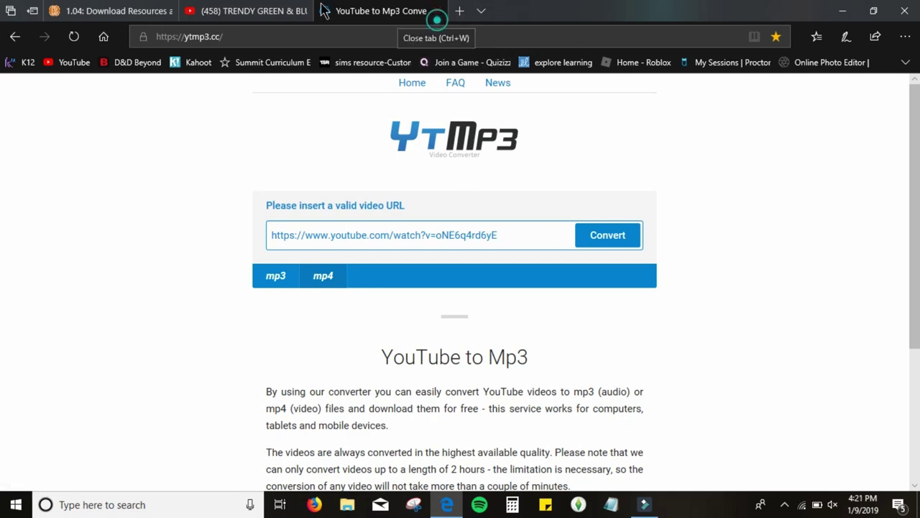
pyautogui.click(437, 12)
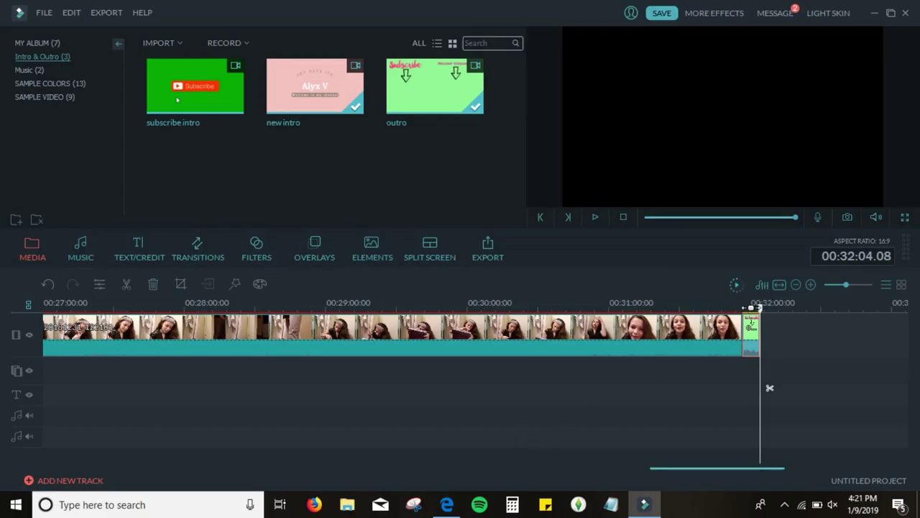
# Step: In Filmora, move the playhead back to 00:31:30.07, and review the MP4 export settings without exporting
pyautogui.click(760, 309)
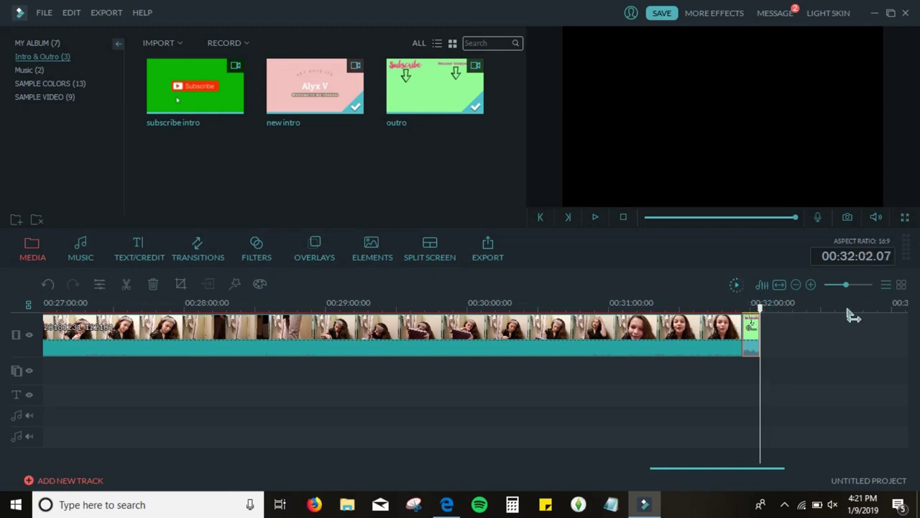
pyautogui.click(768, 323)
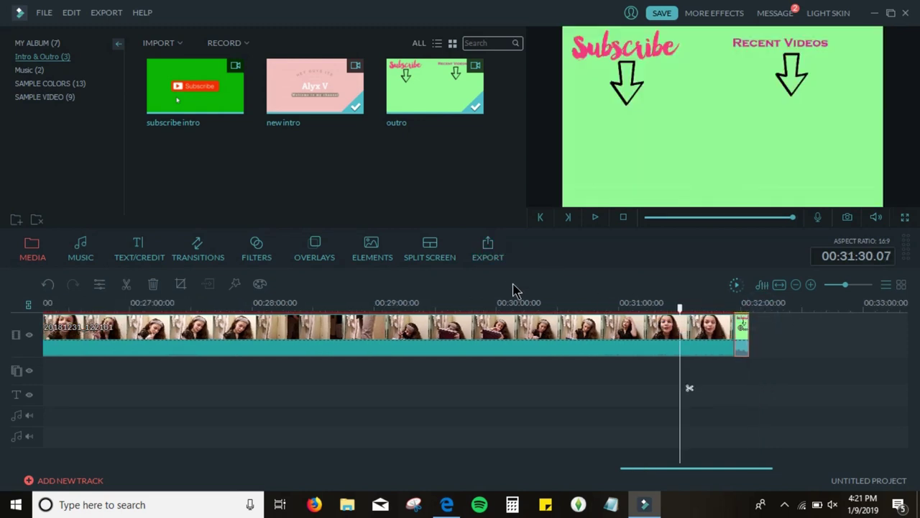
pyautogui.click(478, 256)
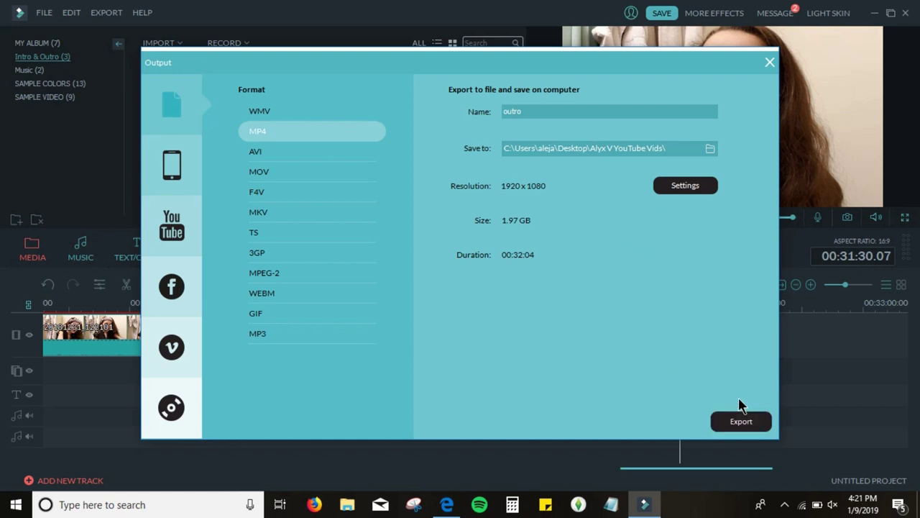
pyautogui.click(769, 61)
pyautogui.click(769, 64)
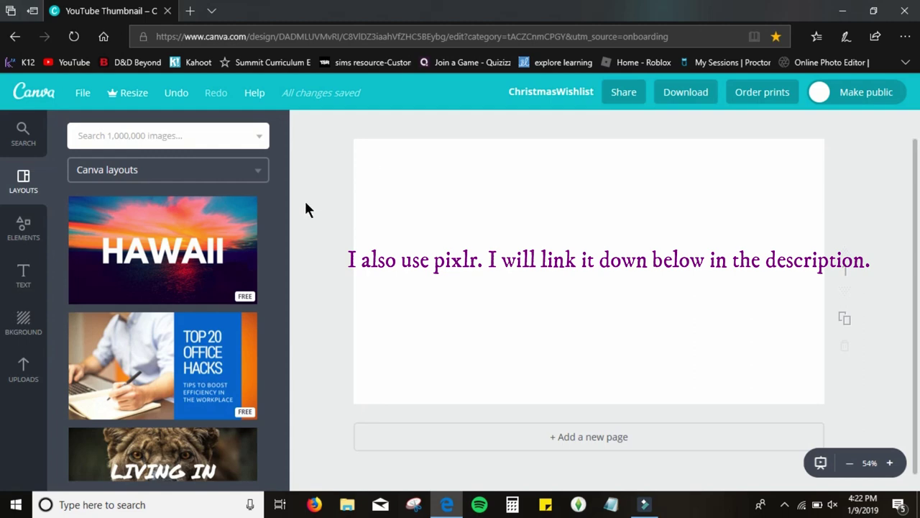
# Step: In Canva, add the first uploaded portrait photo to the blank YouTube thumbnail page and shrink it slightly from its upper-left corner
pyautogui.click(10, 334)
pyautogui.click(29, 368)
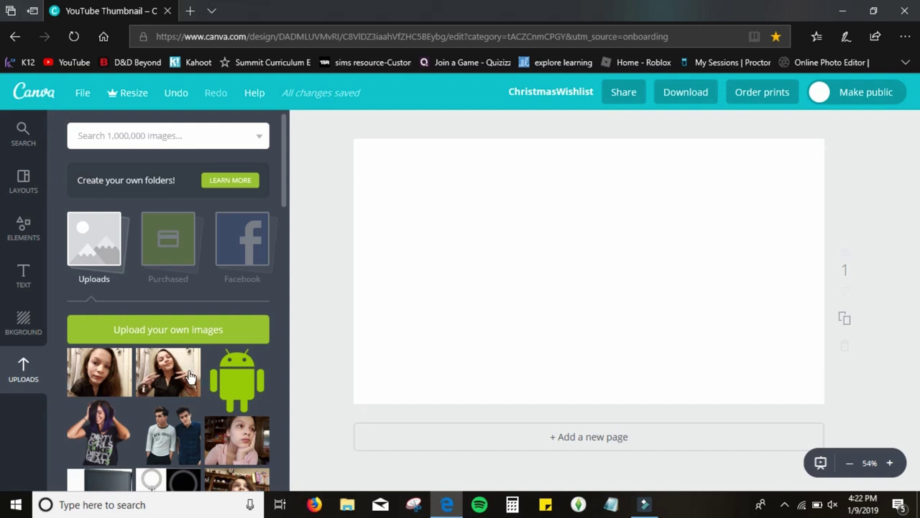
pyautogui.scroll(-2, 193, 407)
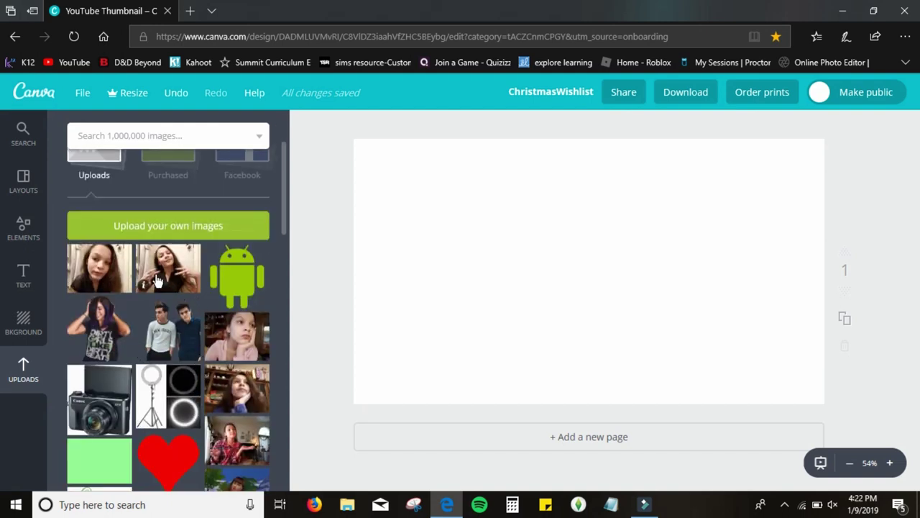
pyautogui.click(103, 270)
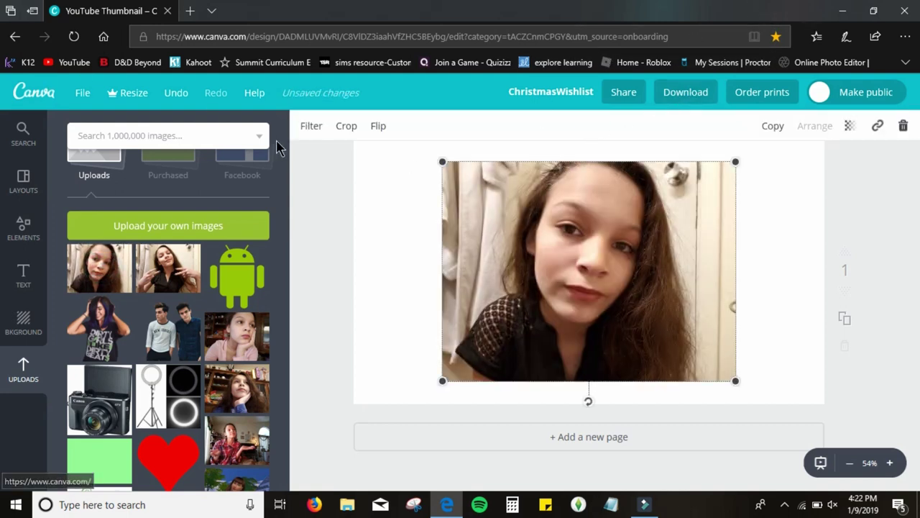
pyautogui.moveTo(440, 160); pyautogui.dragTo(430, 198)
pyautogui.click(793, 231)
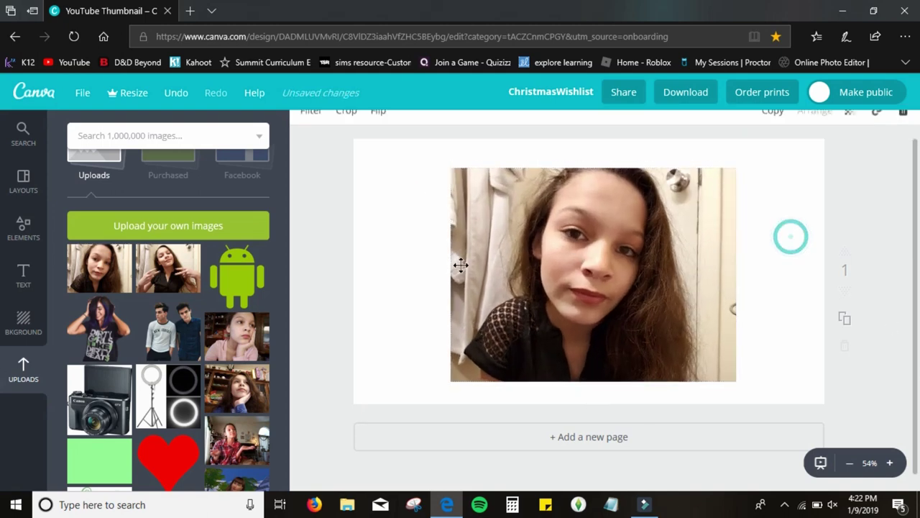
# Step: Add a heading over the photo and replace its placeholder text with "Mkaeup look"
pyautogui.click(24, 276)
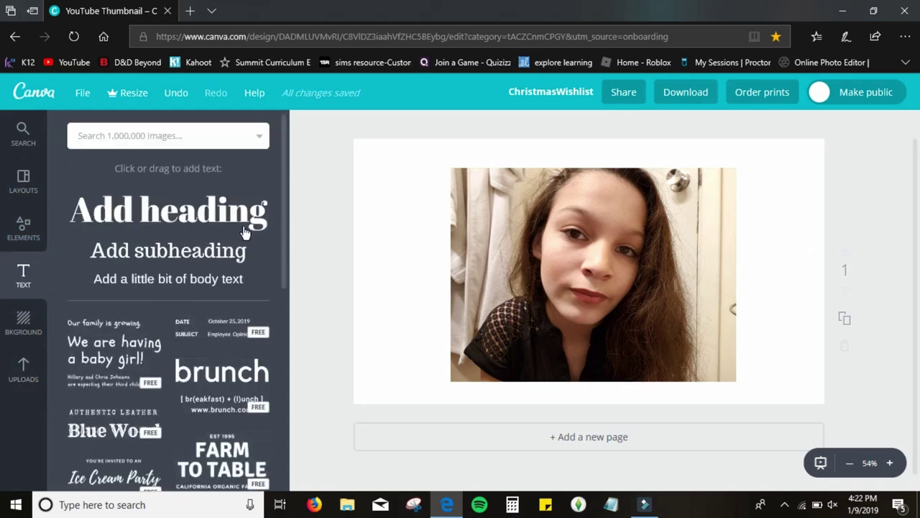
pyautogui.click(241, 230)
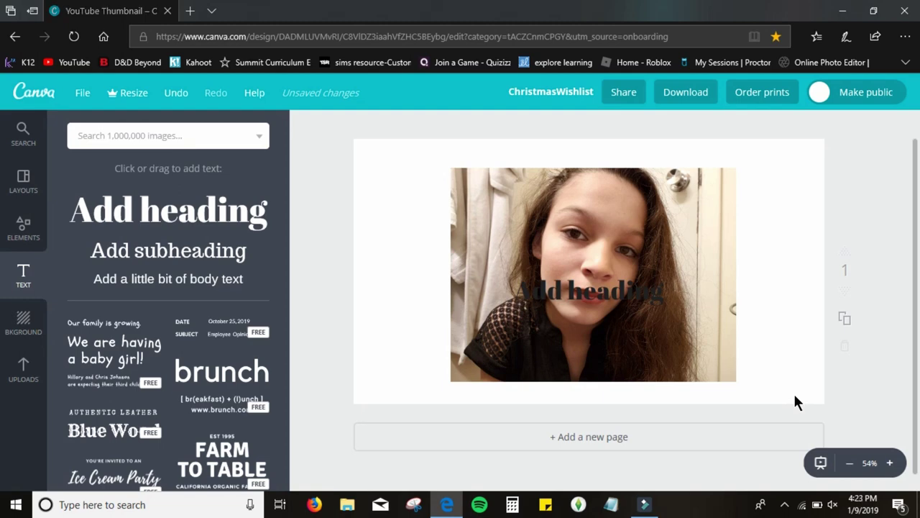
pyautogui.doubleClick(645, 304)
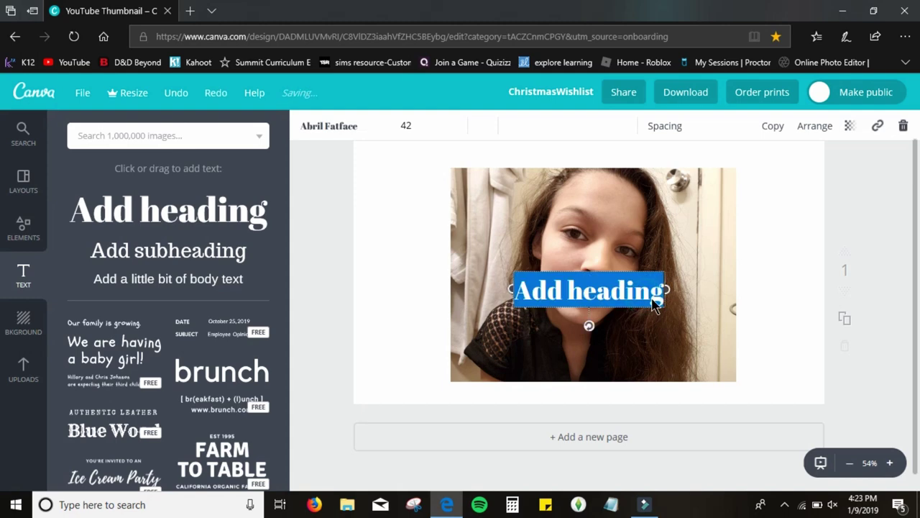
pyautogui.write('M')
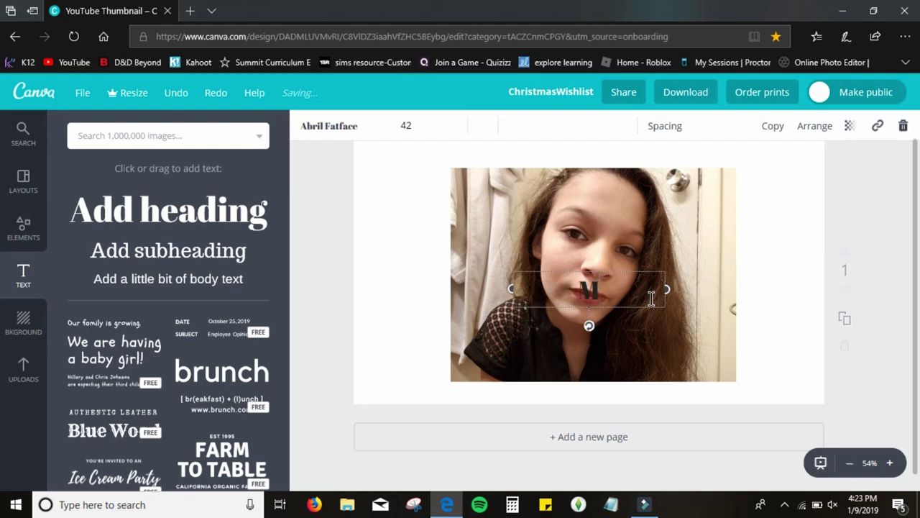
pyautogui.write('akeup')
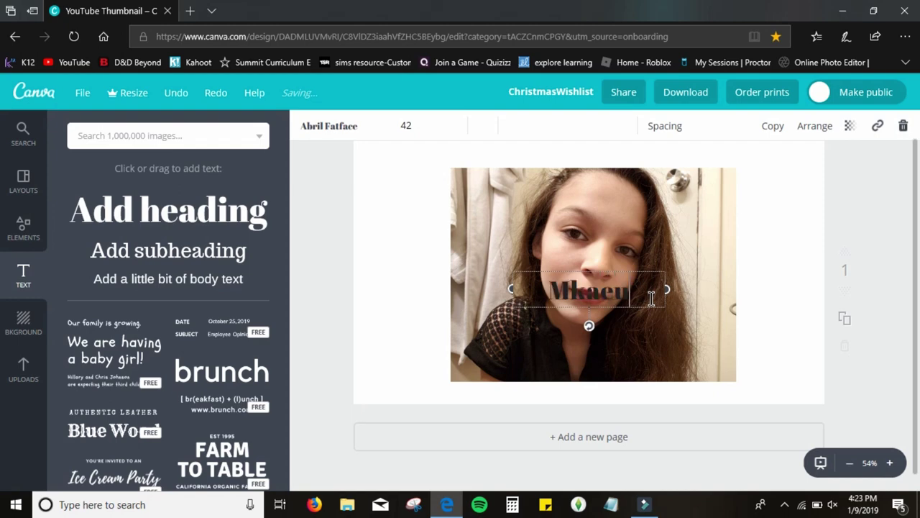
pyautogui.write(' T')
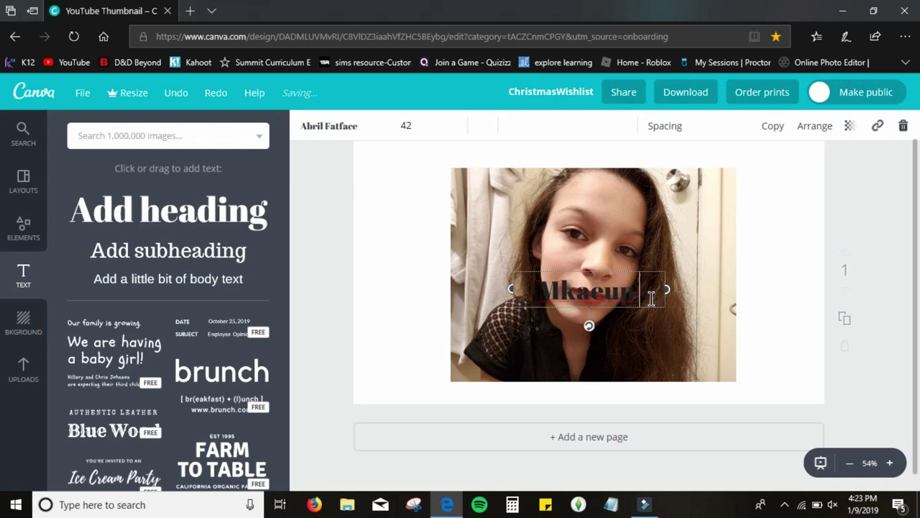
pyautogui.write('ok')
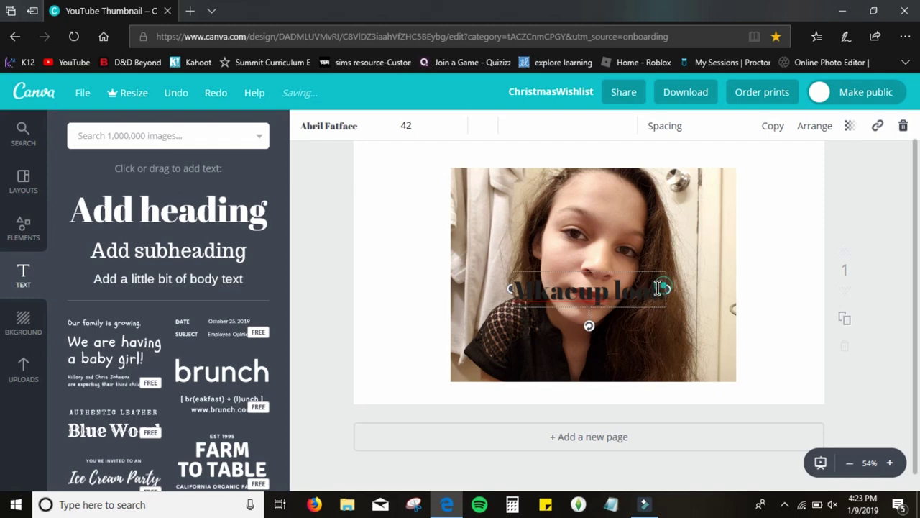
# Step: Recolor the whole "Mkaeup look" heading with turquoise from the default palette
pyautogui.moveTo(663, 286); pyautogui.dragTo(393, 277)
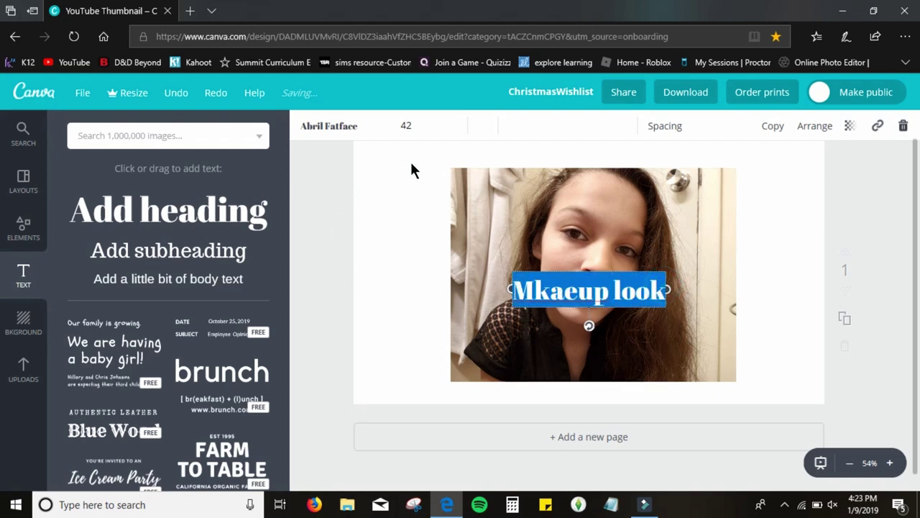
pyautogui.click(481, 128)
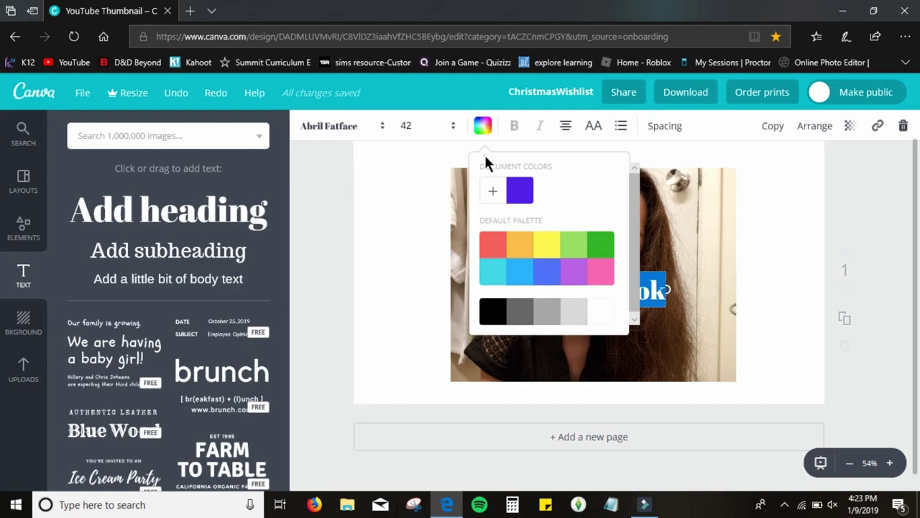
pyautogui.click(671, 181)
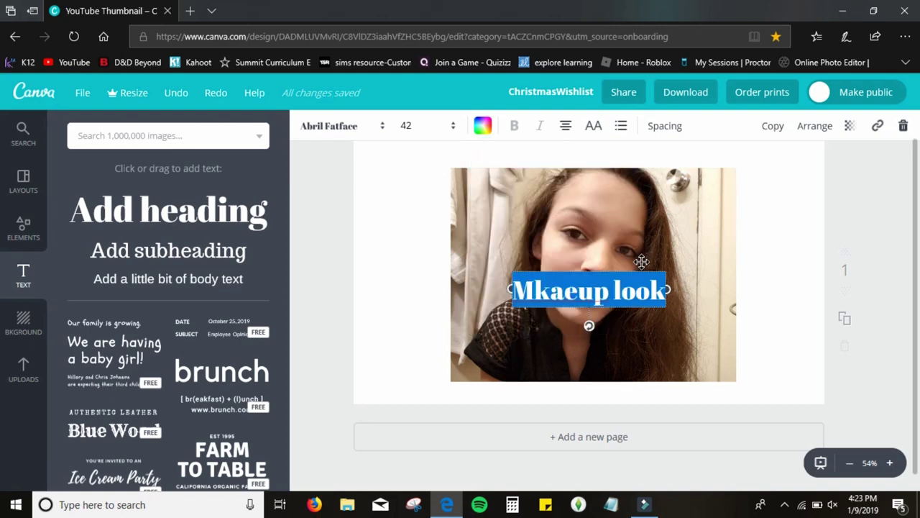
pyautogui.click(481, 126)
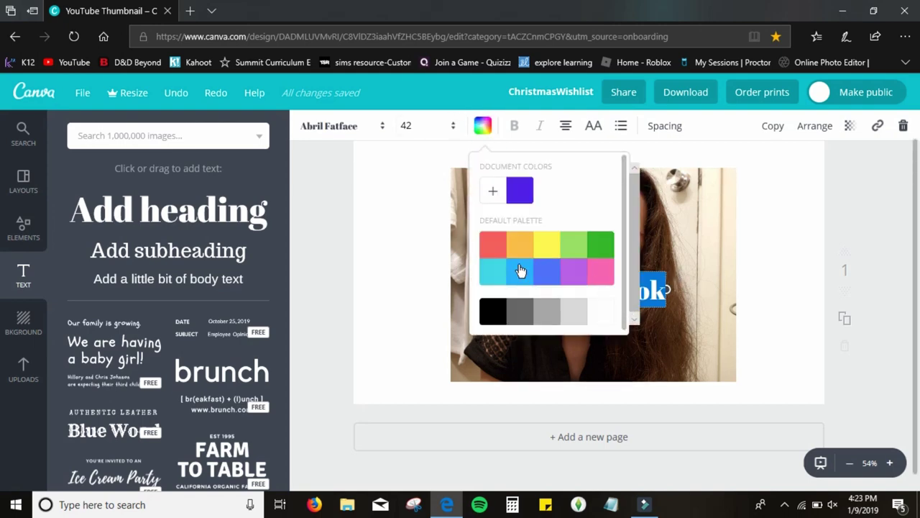
pyautogui.click(489, 273)
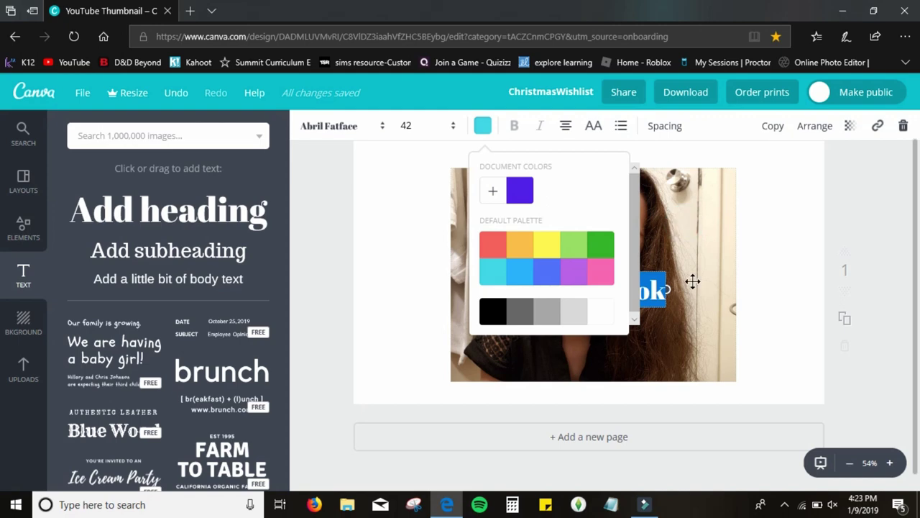
pyautogui.click(683, 327)
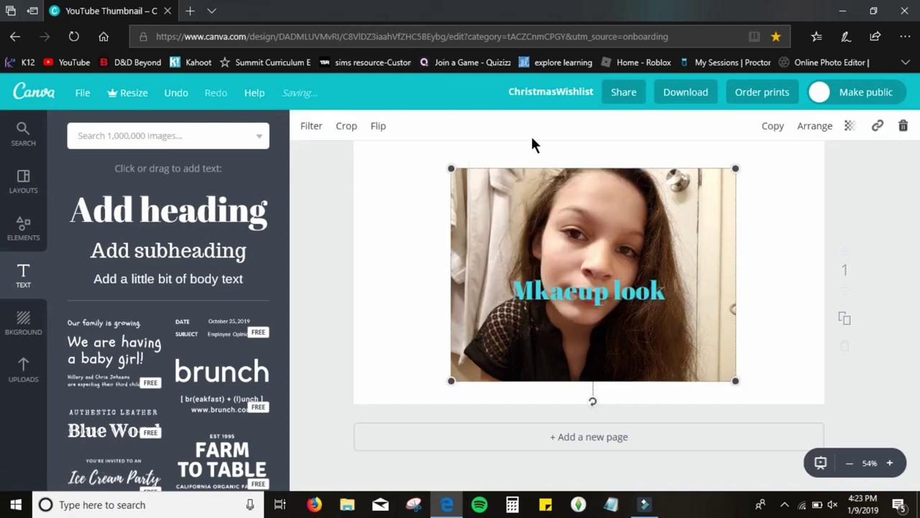
# Step: Move the "Mkaeup look" heading up to the forehead in the photo and set its font size to 56
pyautogui.moveTo(544, 293); pyautogui.dragTo(569, 226)
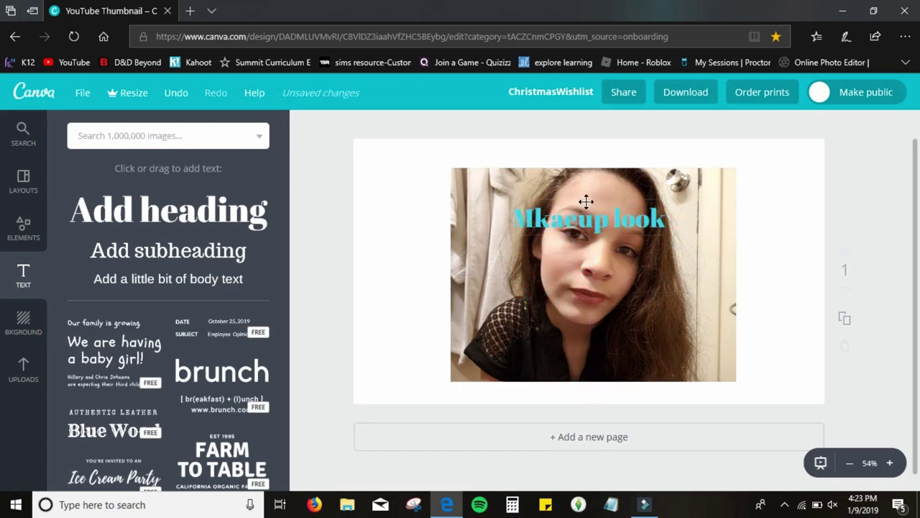
pyautogui.click(666, 218)
pyautogui.moveTo(644, 217); pyautogui.dragTo(479, 235)
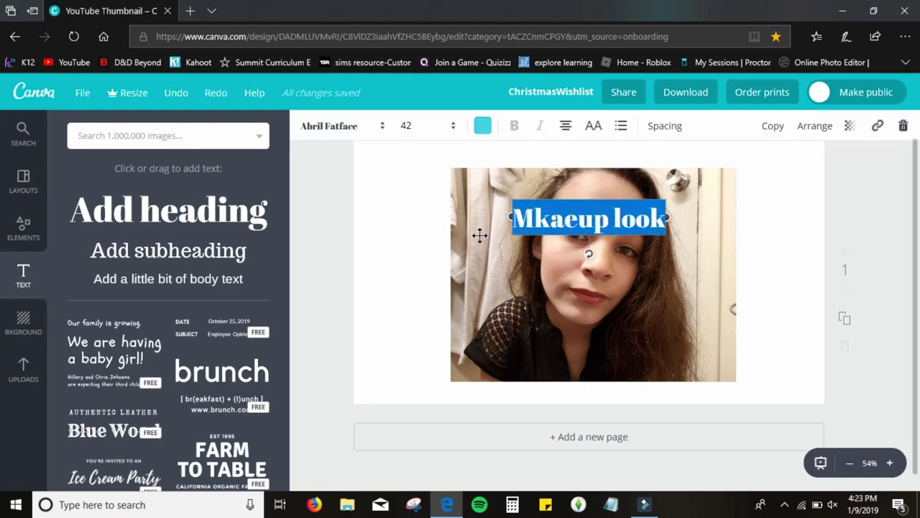
pyautogui.click(447, 130)
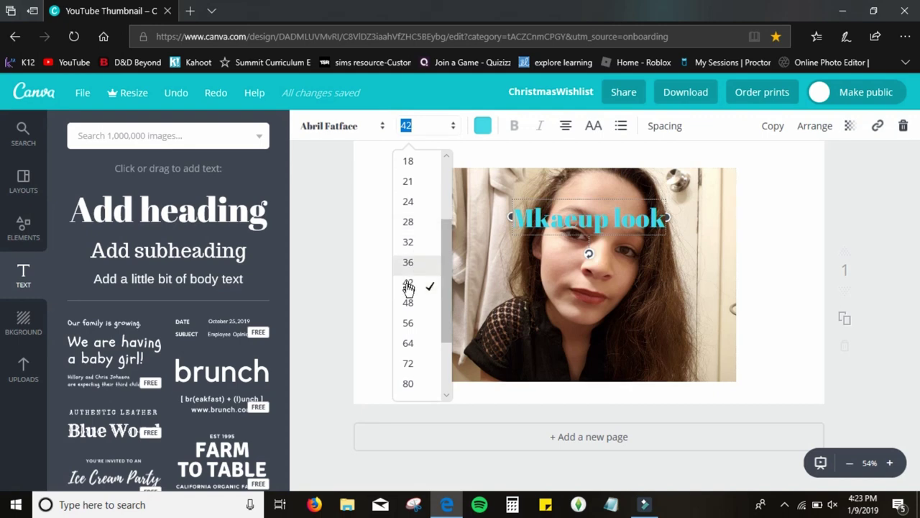
pyautogui.click(410, 324)
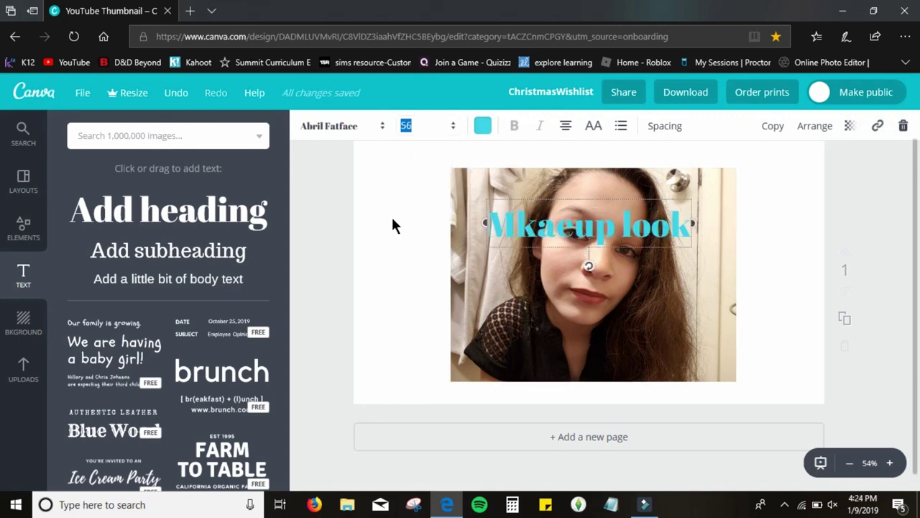
# Step: Change the heading's font to Alfa Slab One
pyautogui.click(374, 128)
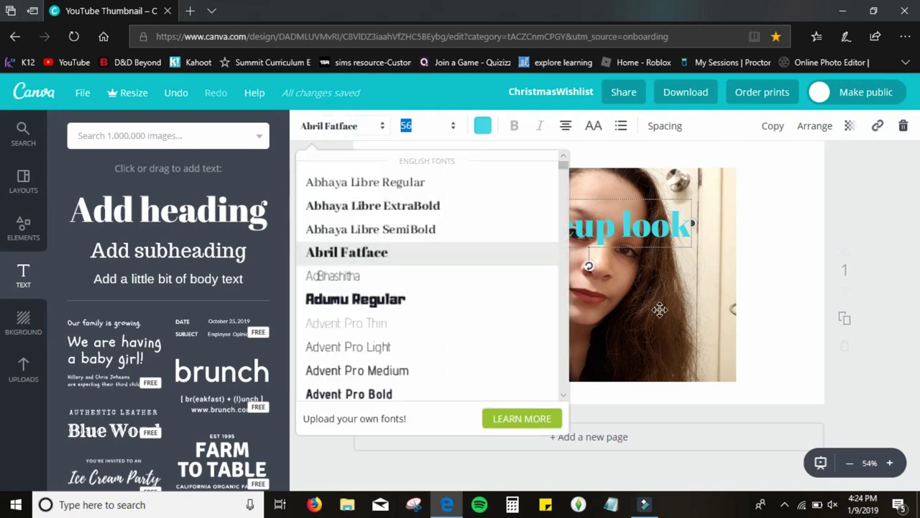
pyautogui.scroll(-4, 364, 267)
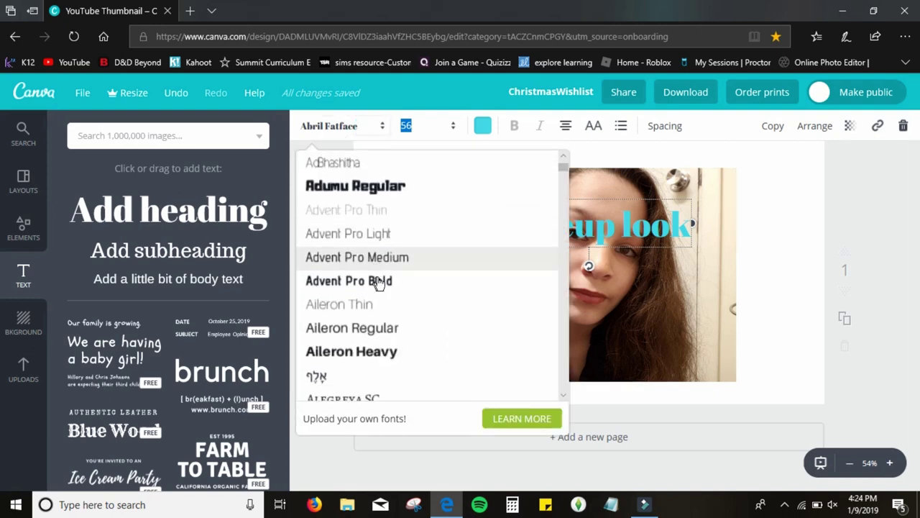
pyautogui.scroll(-3, 385, 296)
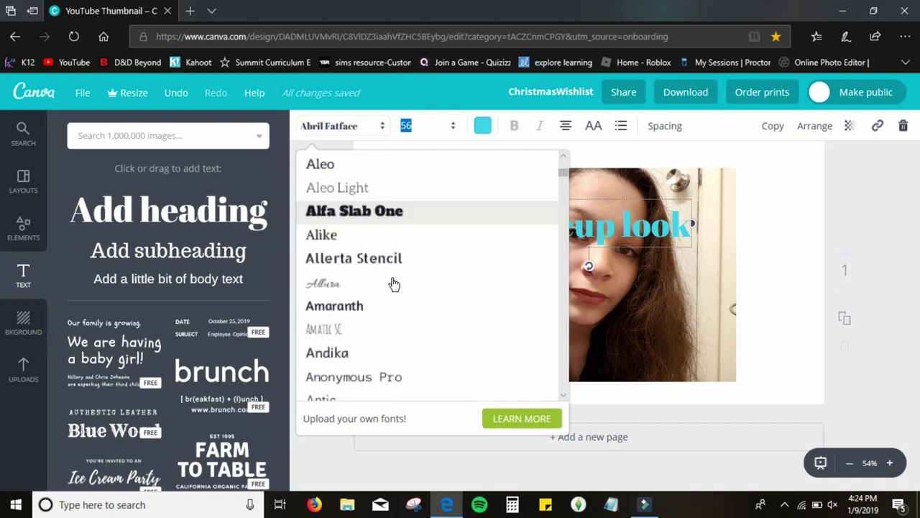
pyautogui.click(376, 172)
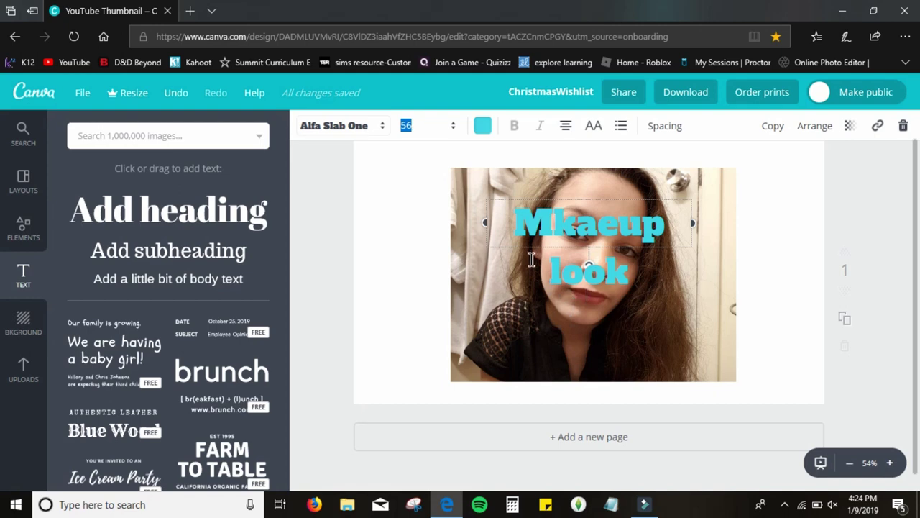
# Step: Change the font of the "Mkaeup look" heading to Amatic SC
pyautogui.click(370, 126)
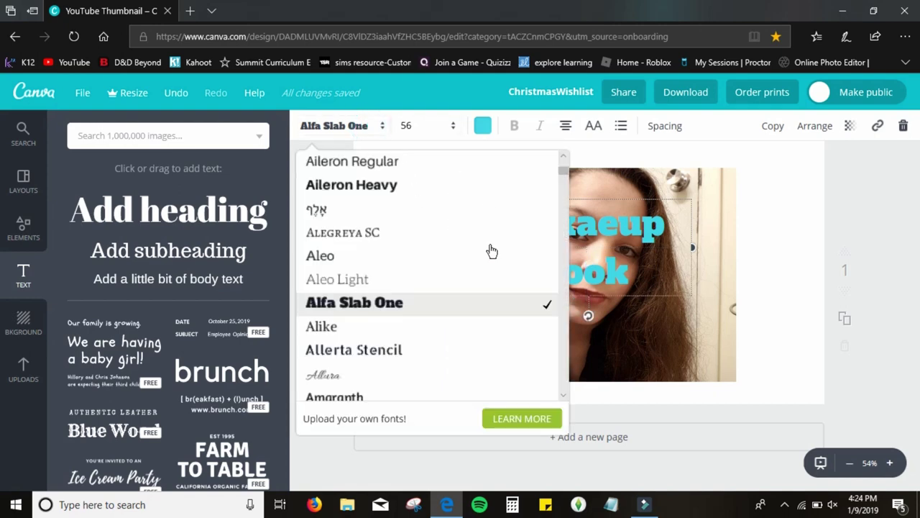
pyautogui.scroll(-2, 359, 338)
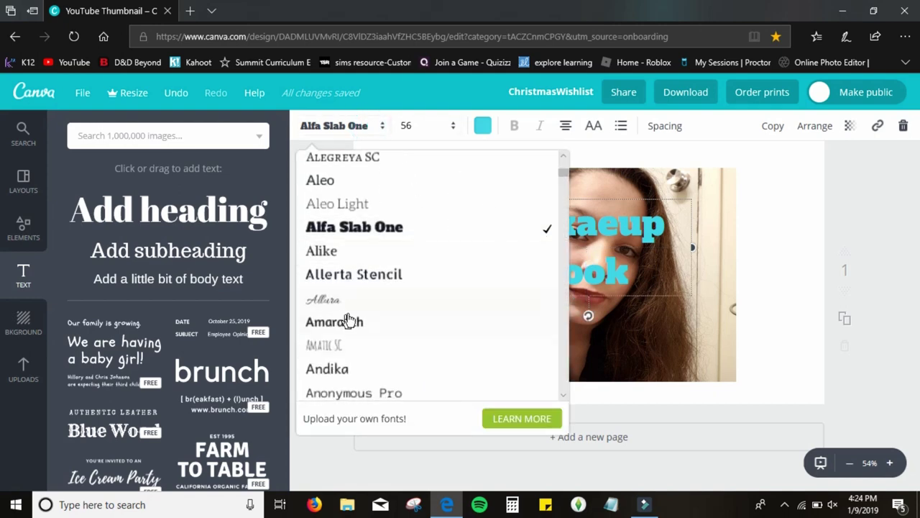
pyautogui.scroll(-1, 348, 318)
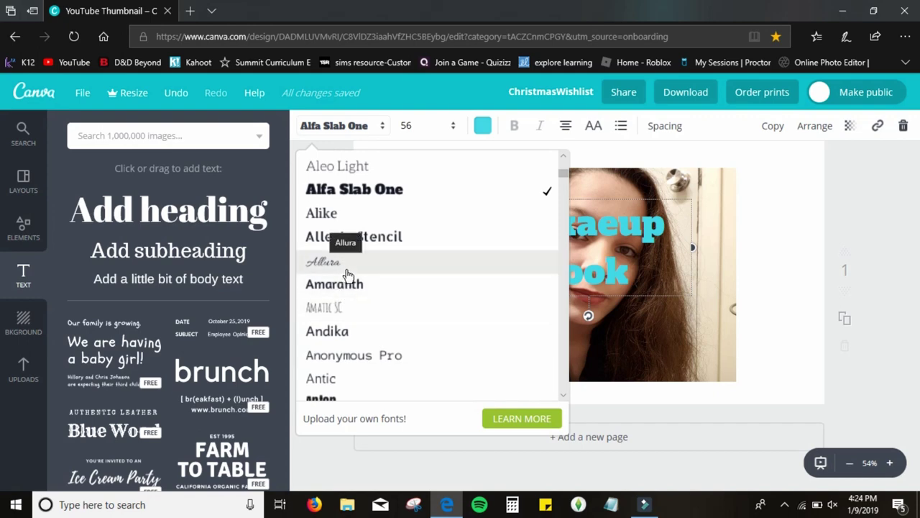
pyautogui.click(337, 307)
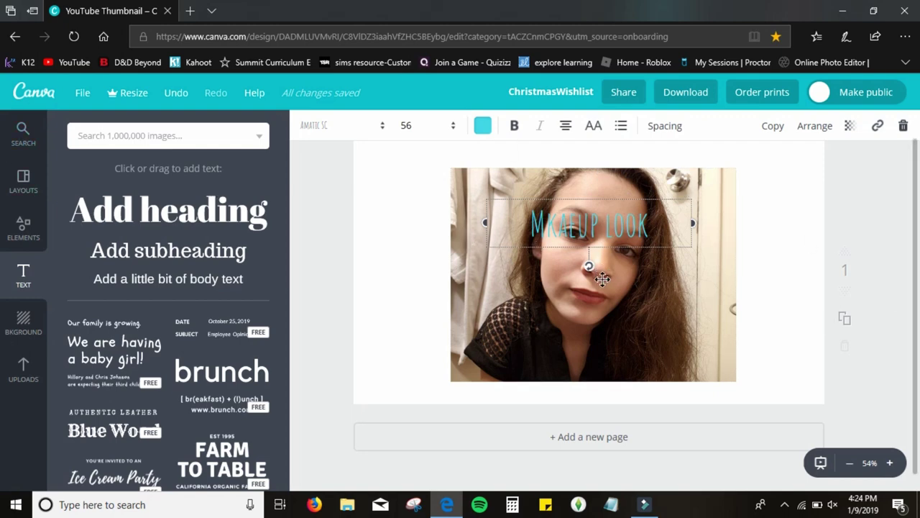
# Step: Add the uploaded Sims 4 logo to the thumbnail, then shrink it and place it in the photo's lower-right corner
pyautogui.click(23, 368)
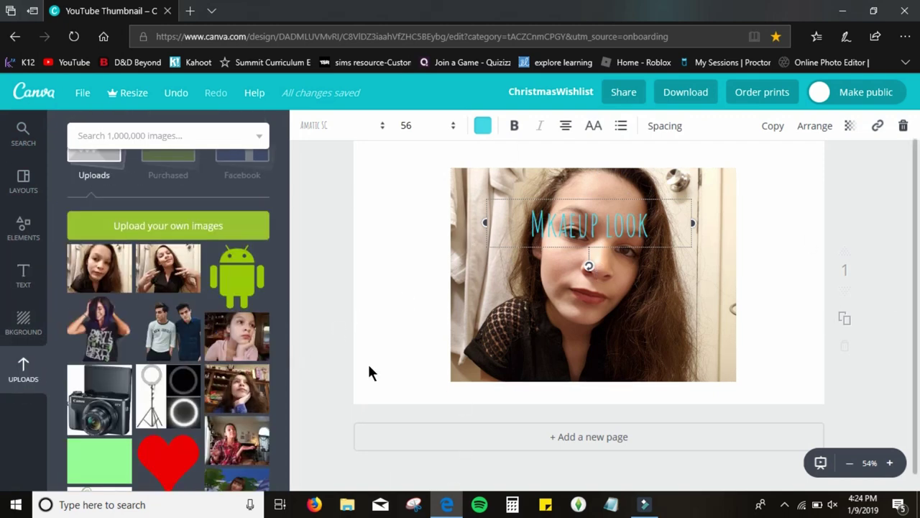
pyautogui.scroll(-1, 189, 457)
pyautogui.scroll(-3, 189, 457)
pyautogui.scroll(1, 306, 378)
pyautogui.scroll(5, 279, 304)
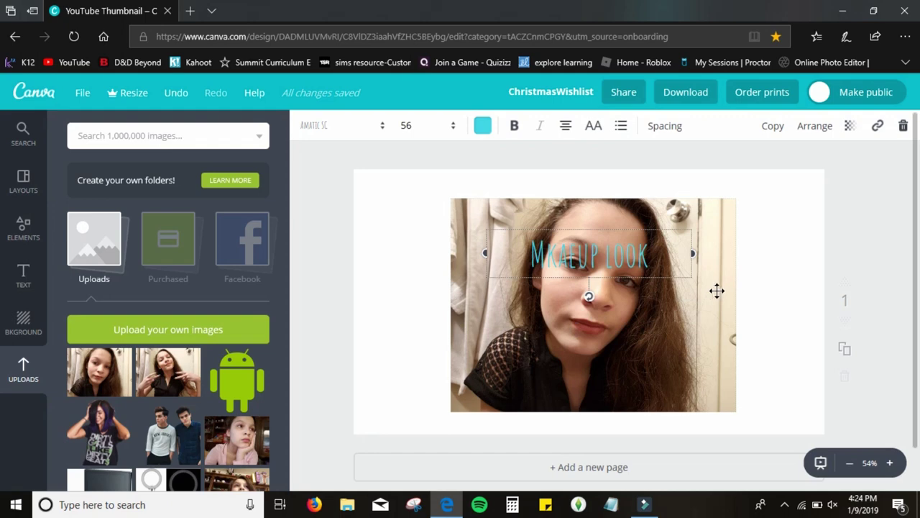
pyautogui.scroll(-1, 716, 290)
pyautogui.scroll(-3, 151, 381)
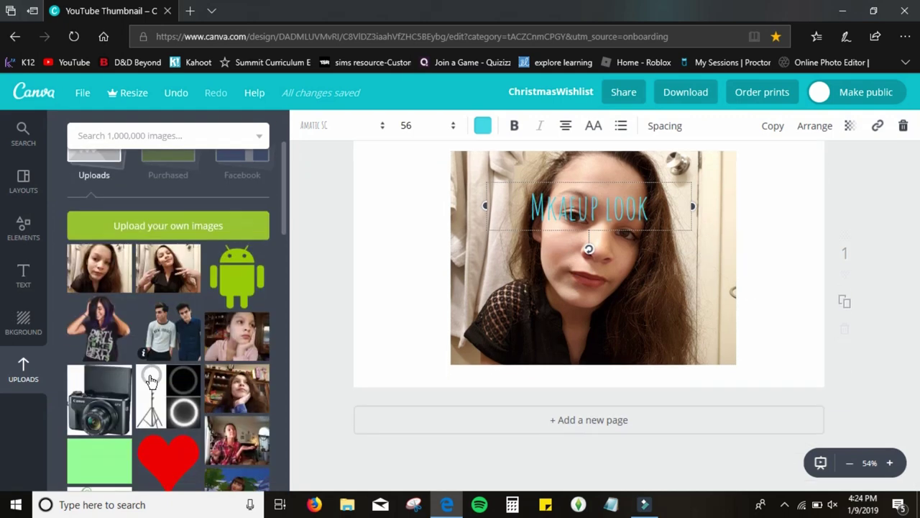
pyautogui.scroll(-8, 152, 374)
pyautogui.scroll(-6, 159, 359)
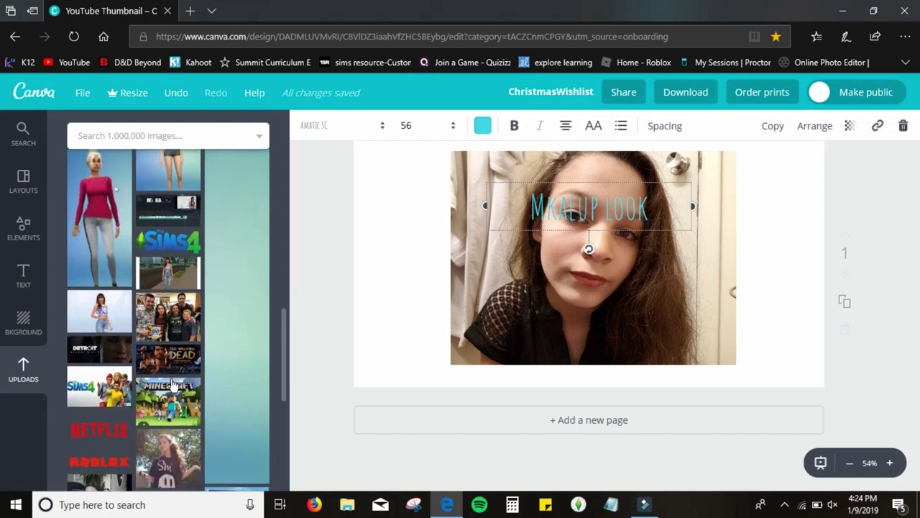
pyautogui.scroll(-3, 176, 385)
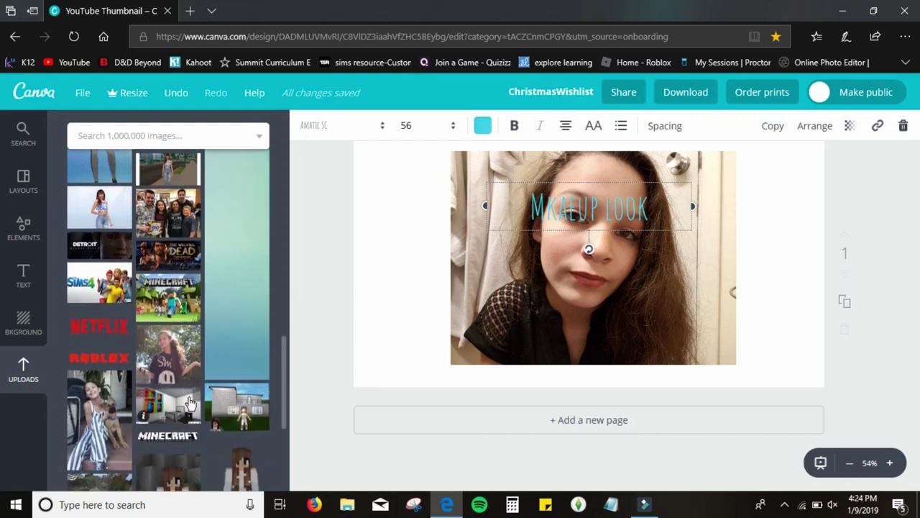
pyautogui.scroll(3, 222, 353)
pyautogui.scroll(-2, 205, 345)
pyautogui.scroll(4, 216, 323)
pyautogui.click(185, 306)
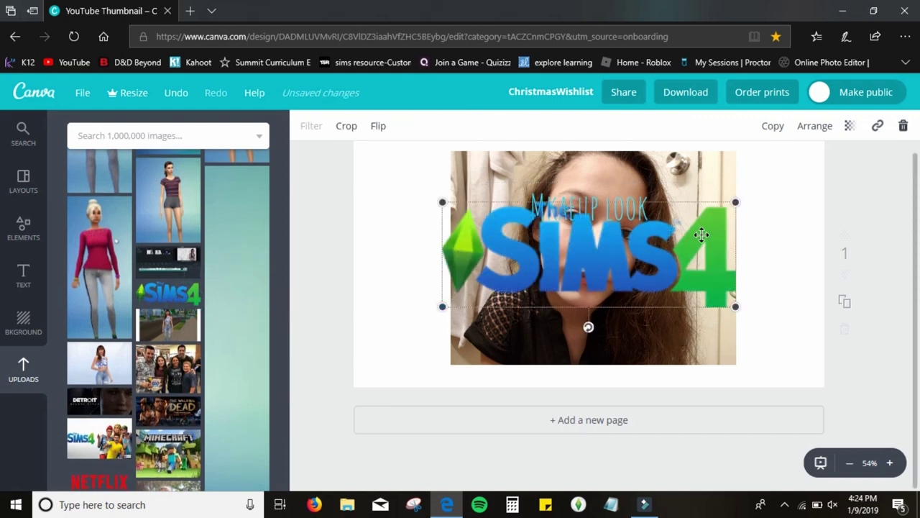
pyautogui.moveTo(734, 204); pyautogui.dragTo(686, 342)
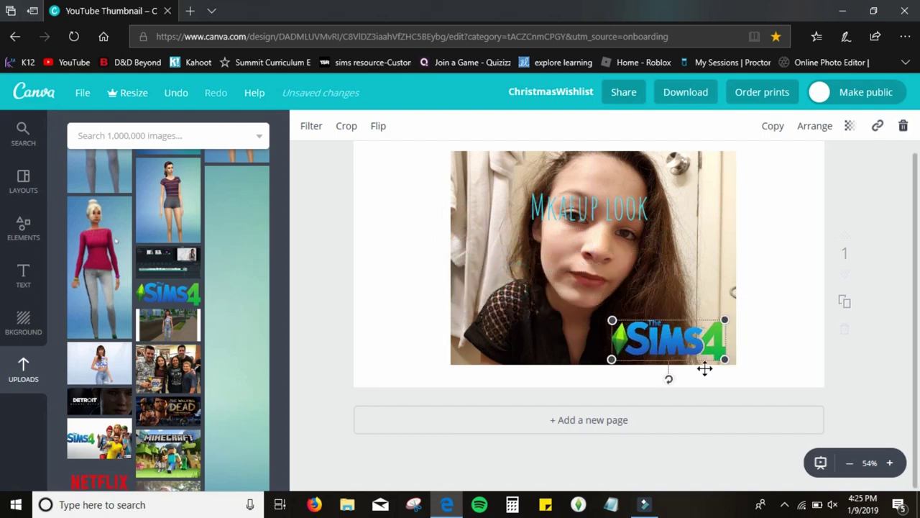
# Step: Add the uploaded cutout of two young men, shrink it, and align it with the photo's lower-right corner over the Sims 4 logo
pyautogui.scroll(10, 154, 323)
pyautogui.scroll(5, 215, 330)
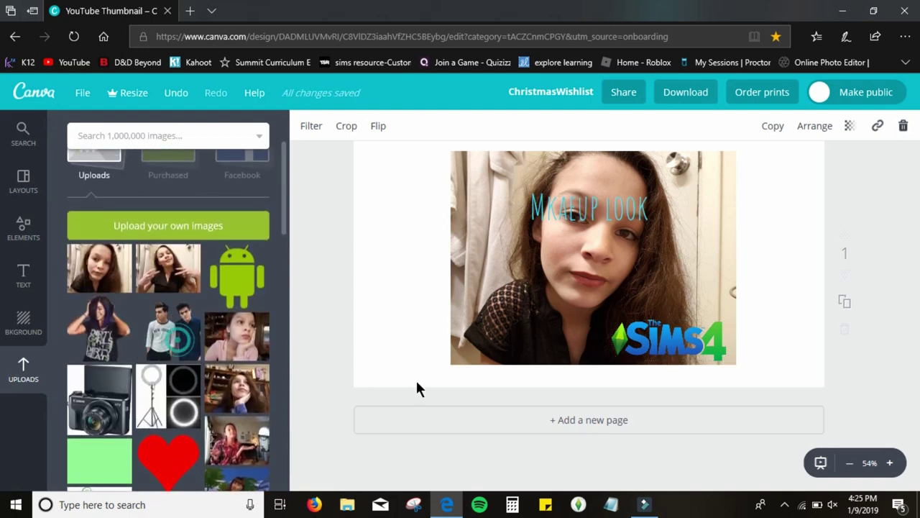
pyautogui.click(168, 330)
pyautogui.moveTo(626, 237); pyautogui.dragTo(590, 243)
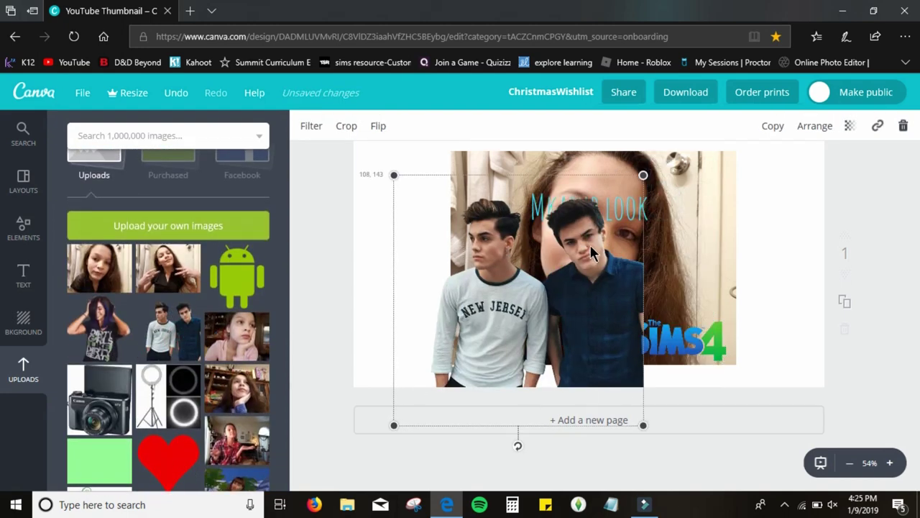
pyautogui.moveTo(643, 175); pyautogui.dragTo(515, 306)
pyautogui.moveTo(450, 347); pyautogui.dragTo(667, 284)
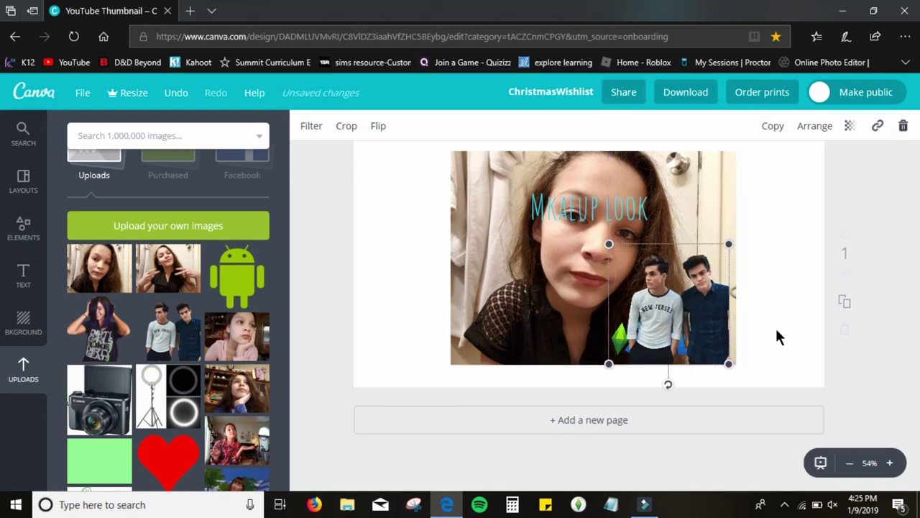
pyautogui.hotkey('shift', 'Right')
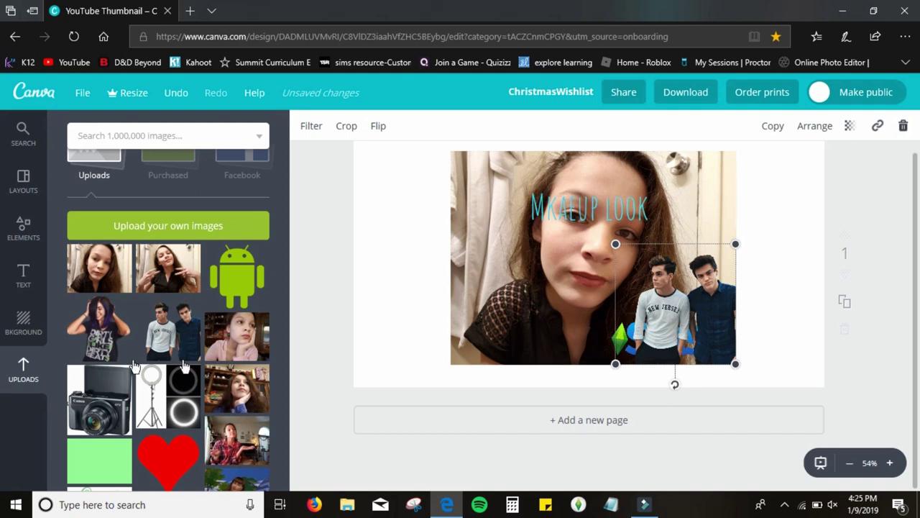
# Step: Add the uploaded red heart, shrink it to about half size, and place it over the lower-left part of the photo
pyautogui.scroll(-3, 199, 338)
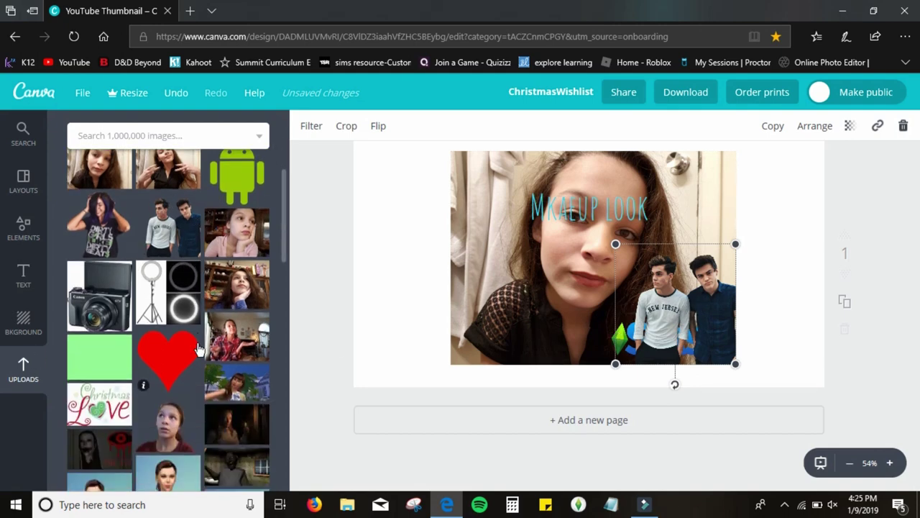
pyautogui.scroll(-3, 199, 349)
pyautogui.click(192, 276)
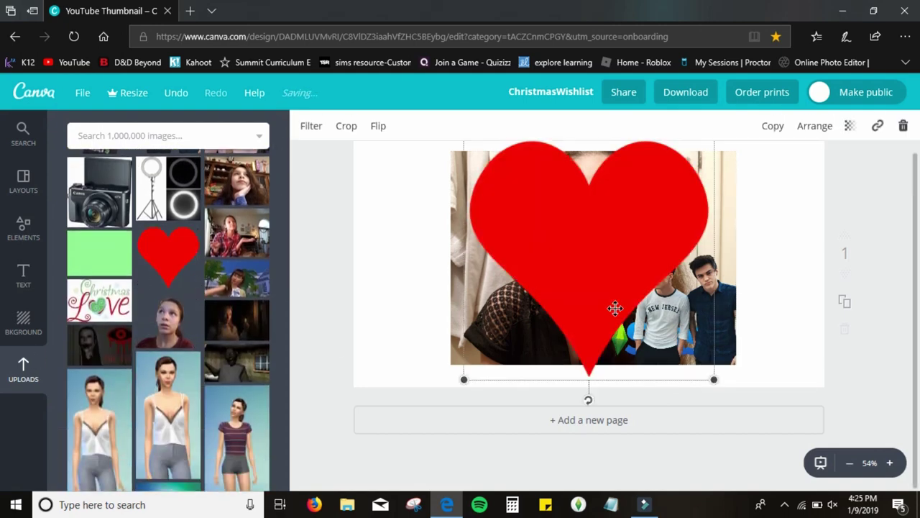
pyautogui.moveTo(710, 379); pyautogui.dragTo(588, 266)
pyautogui.moveTo(521, 204); pyautogui.dragTo(521, 289)
pyautogui.scroll(-10, 160, 361)
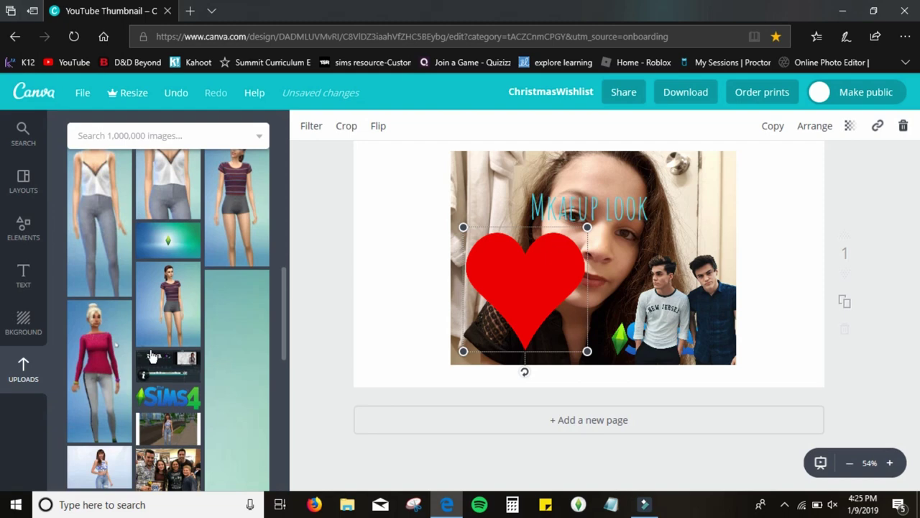
pyautogui.scroll(5, 171, 386)
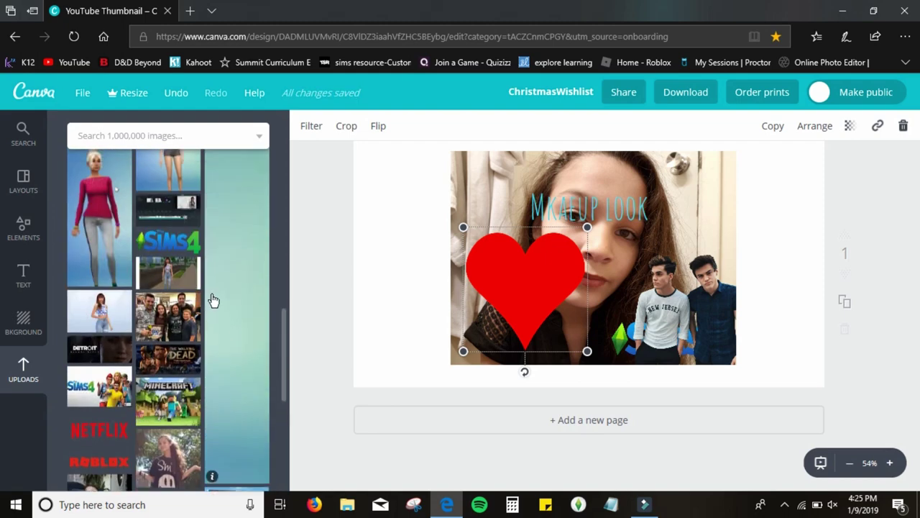
pyautogui.scroll(-2, 232, 284)
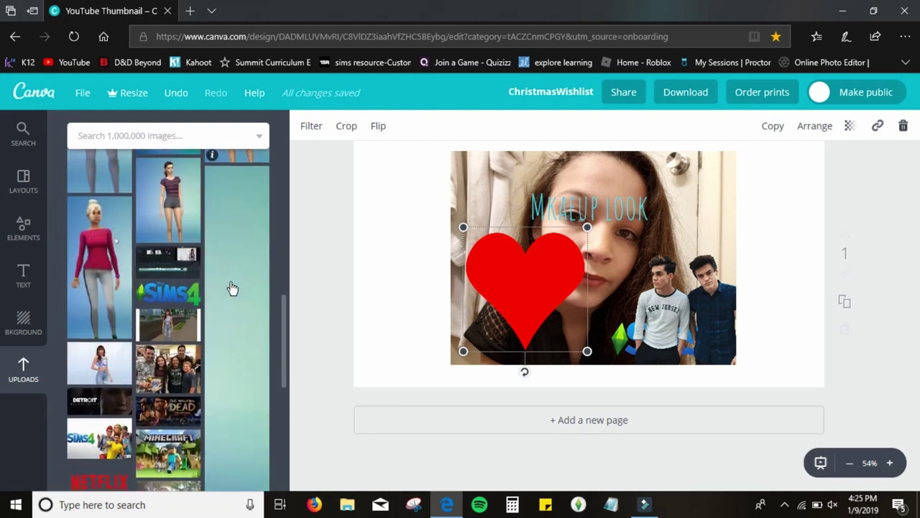